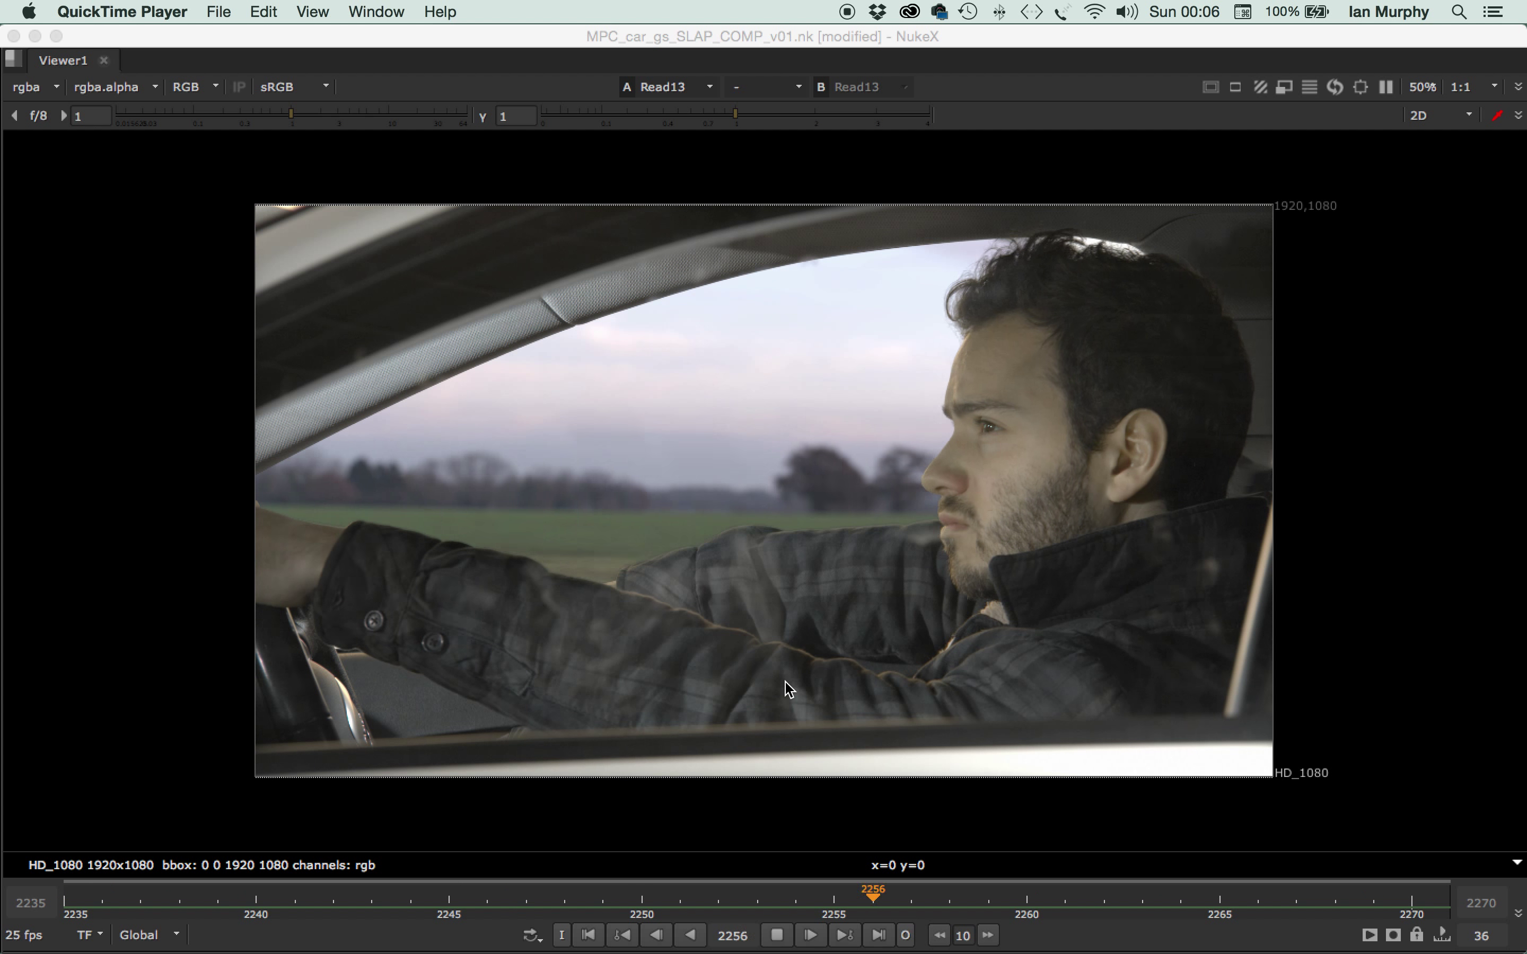
Restore the node graph, viewer and properties layout and select the background Read node under BACK
click(764, 673)
key(space)
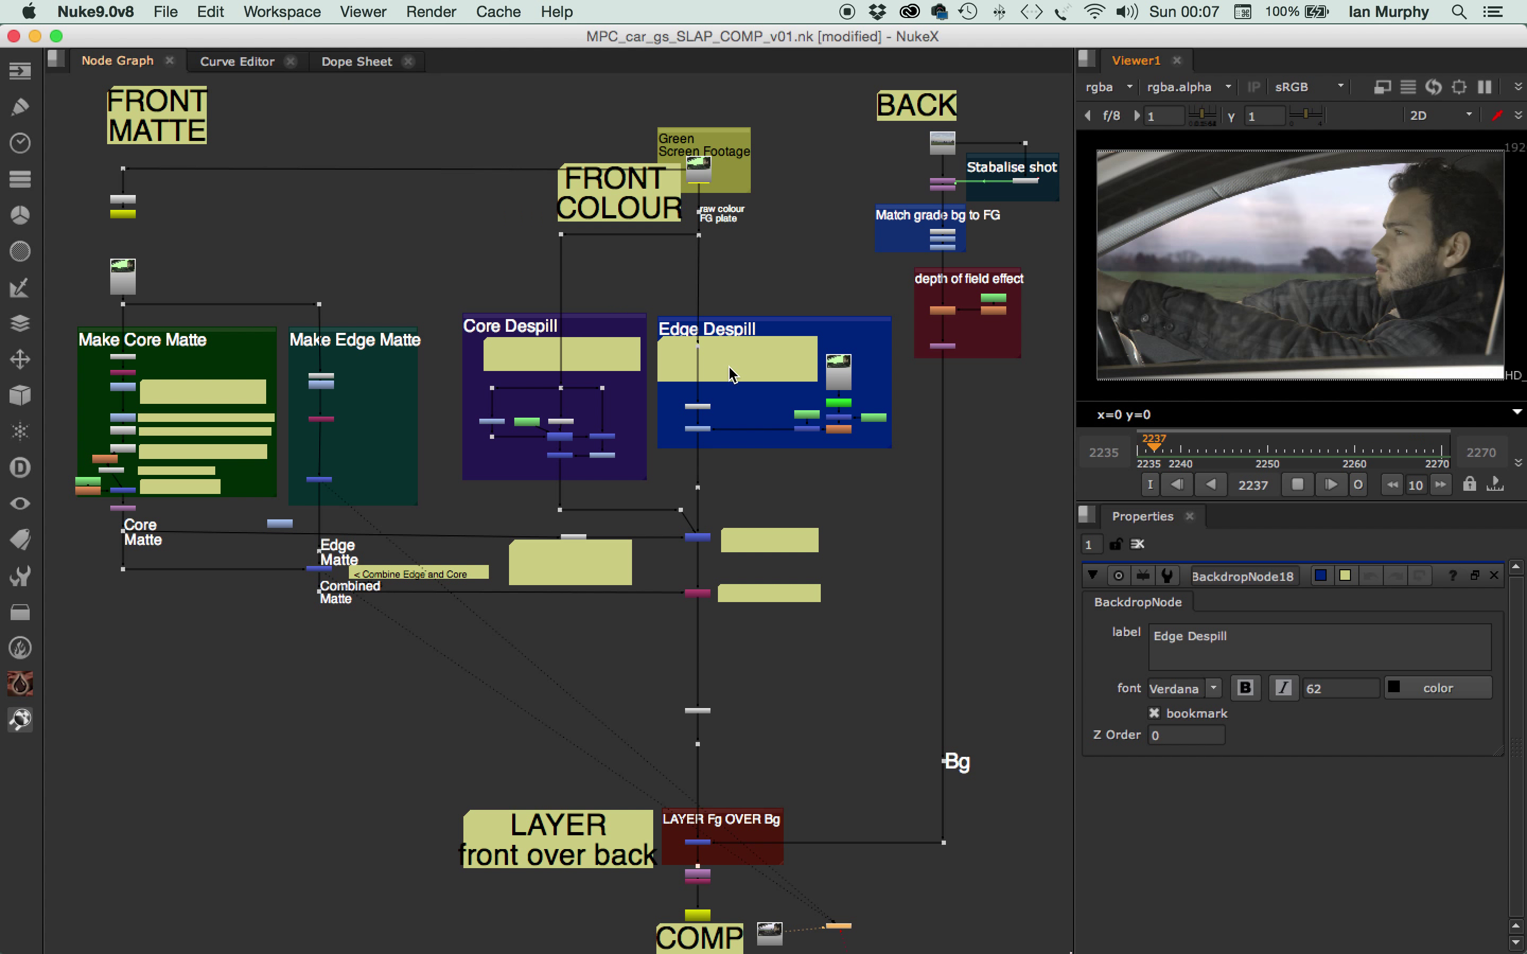
click(946, 155)
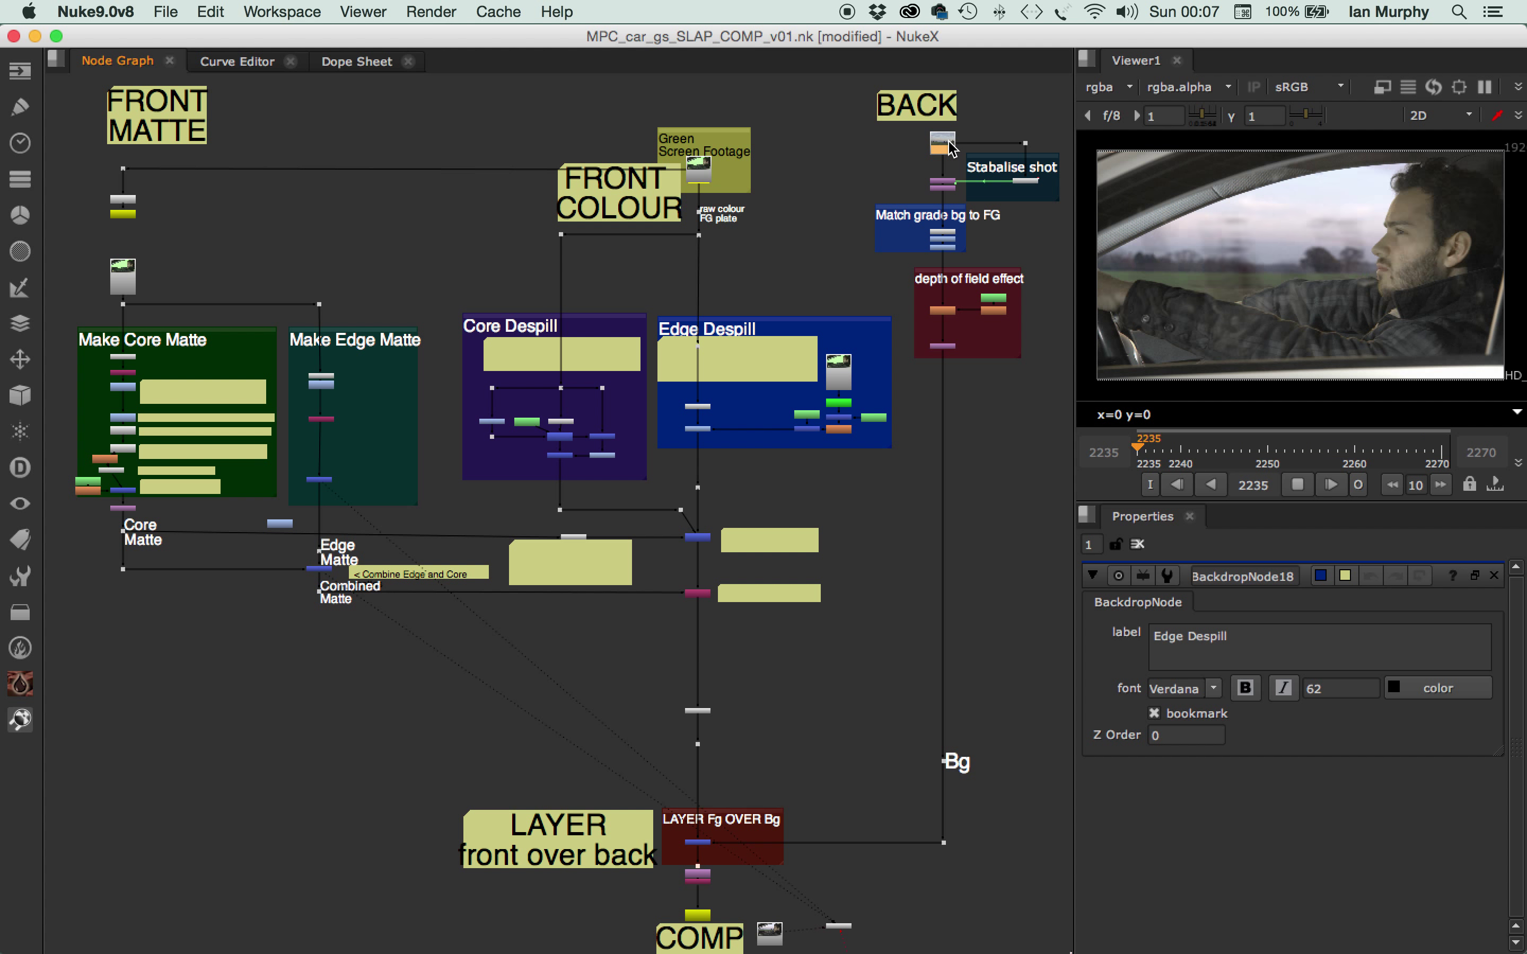
Connect the background Read node to the viewer to show the raw field-and-trees plate
key(1)
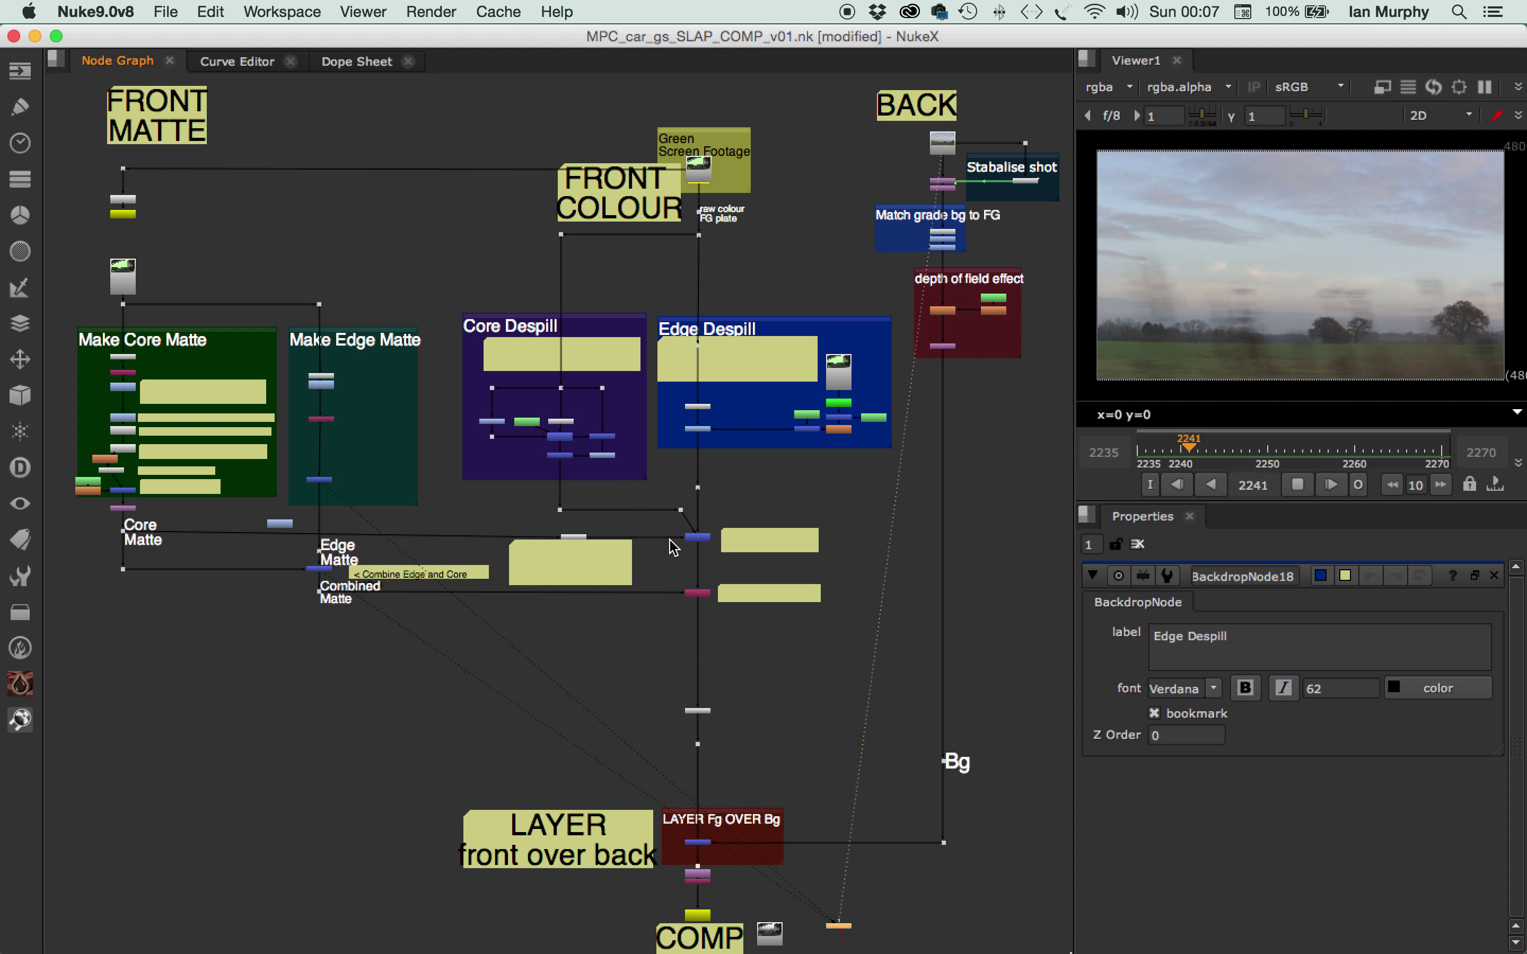
click(943, 143)
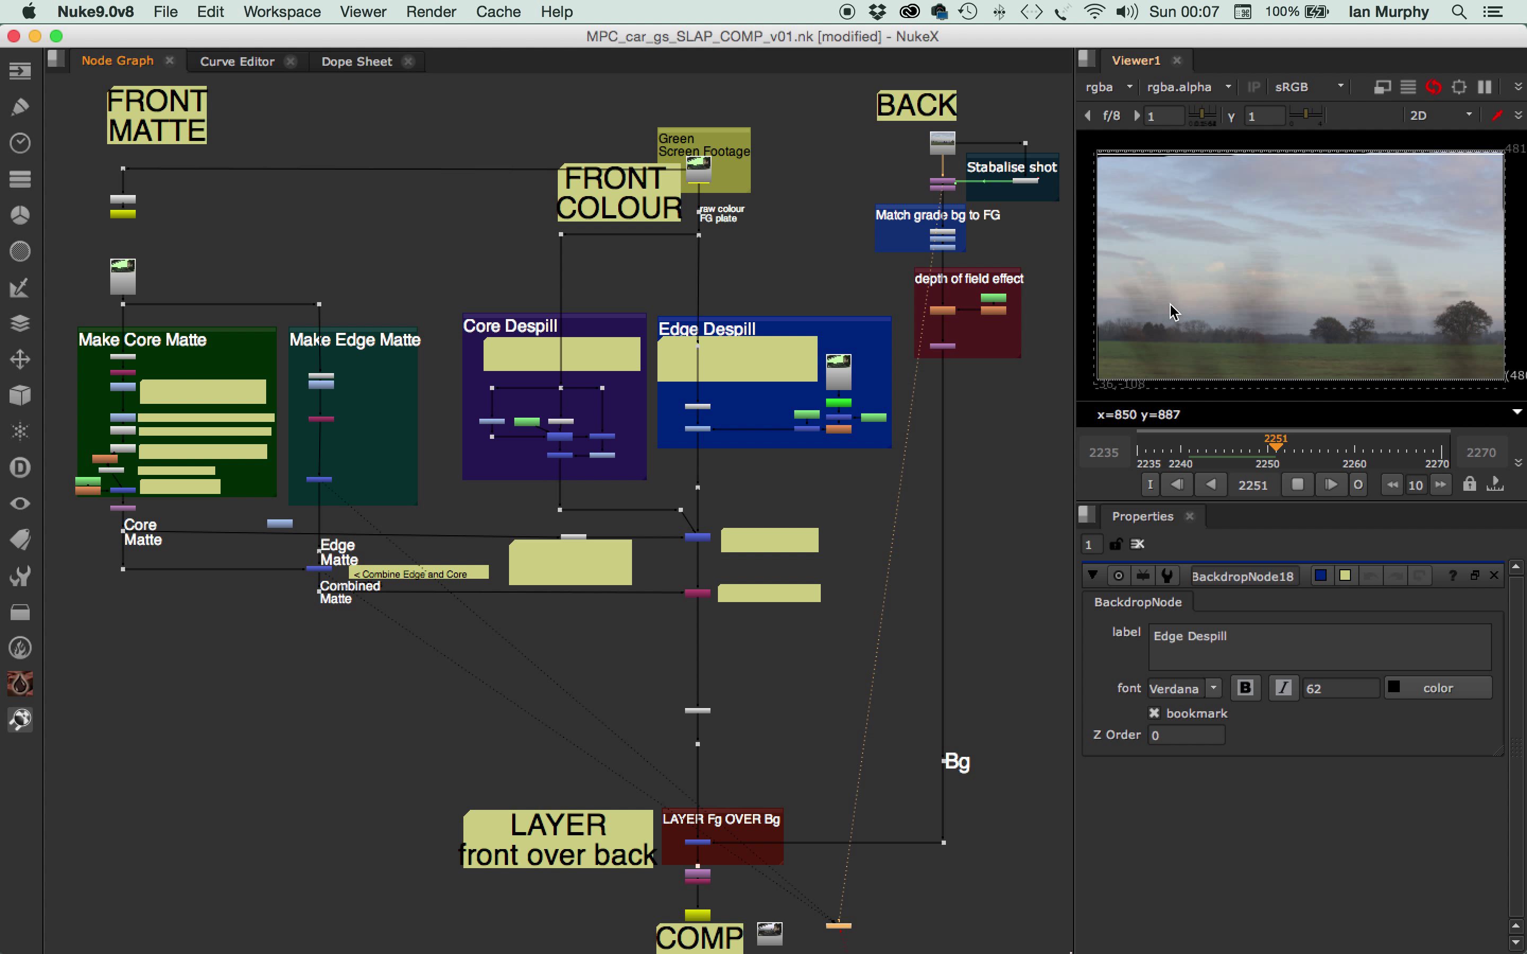
key(Right)
key(Right)
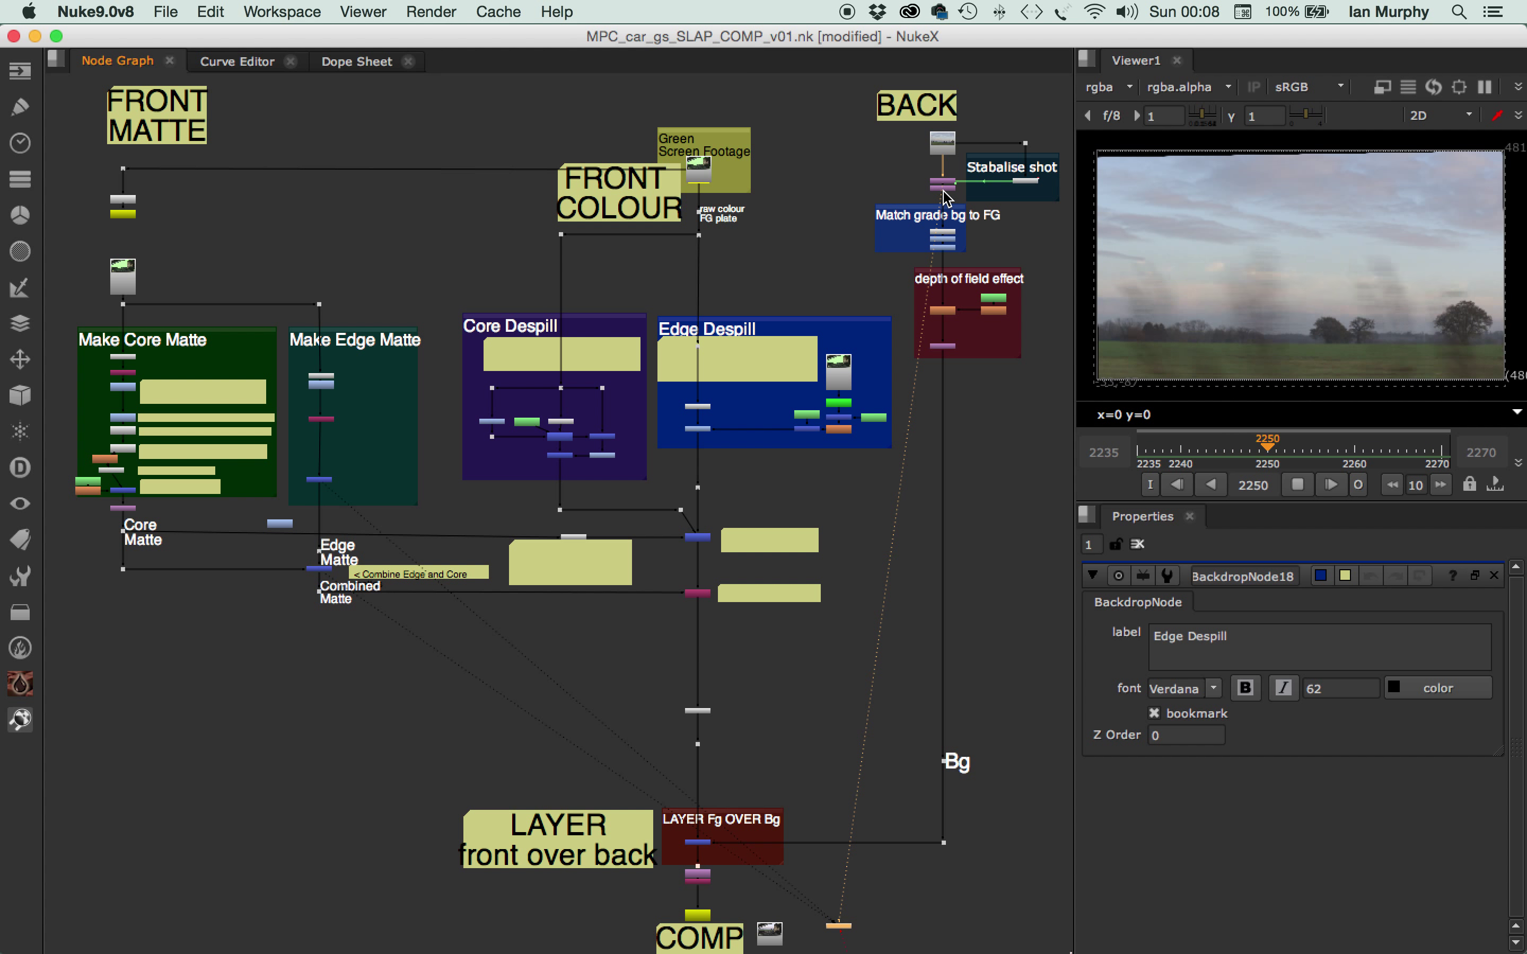
View the Stabilise shot node's output, with black showing below the shifted plate
key(1)
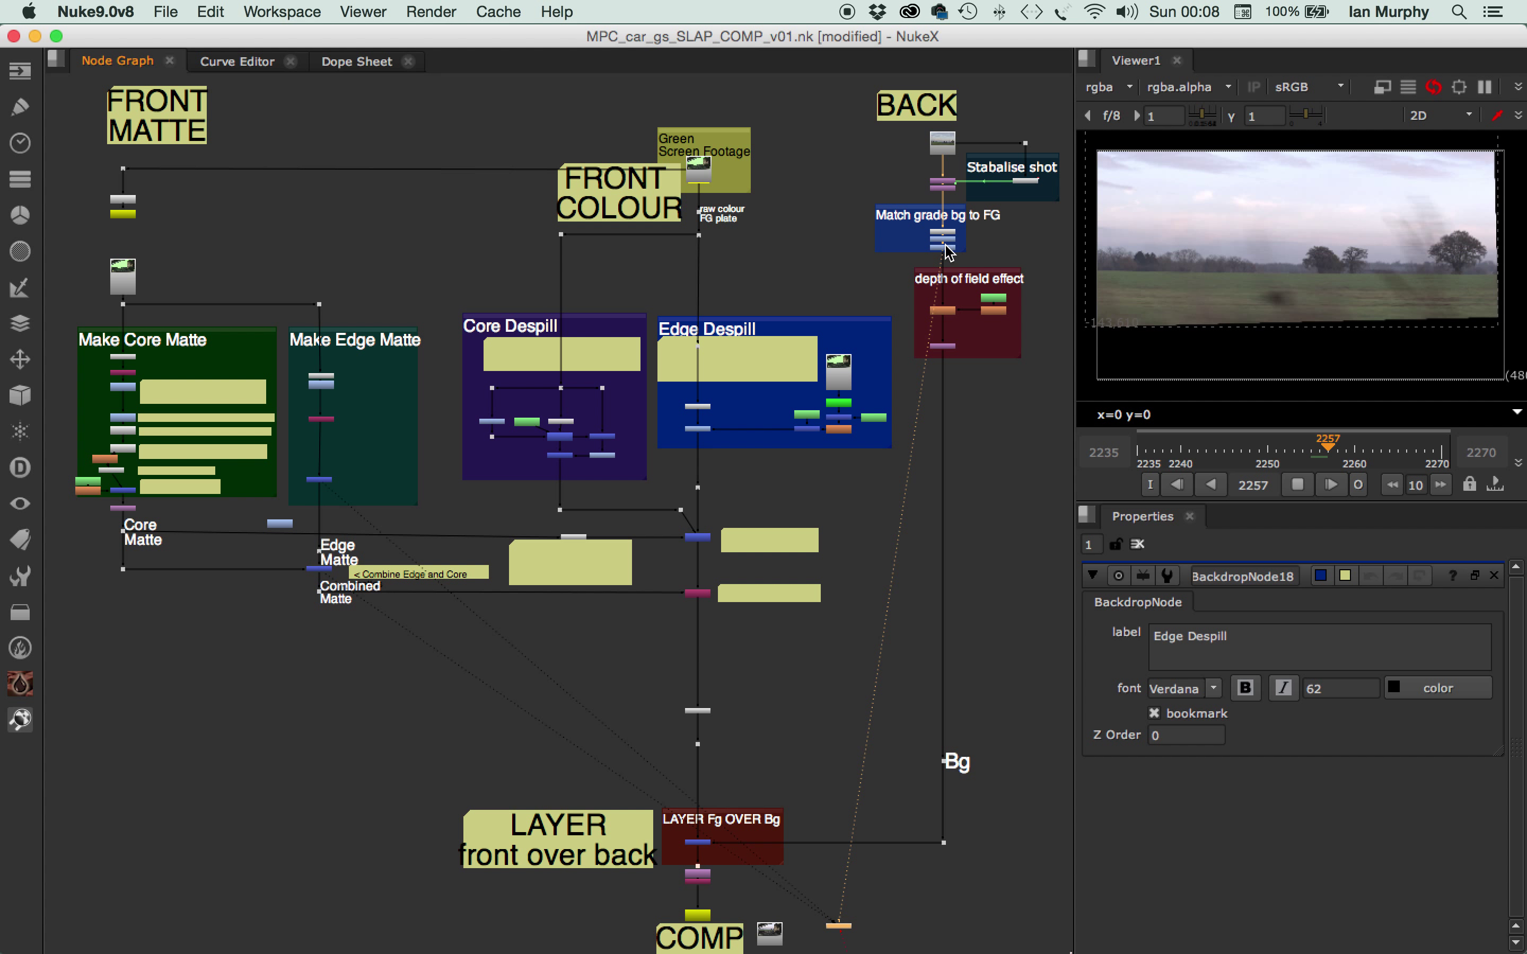
View the background plate through the Match grade bg to FG node
key(1)
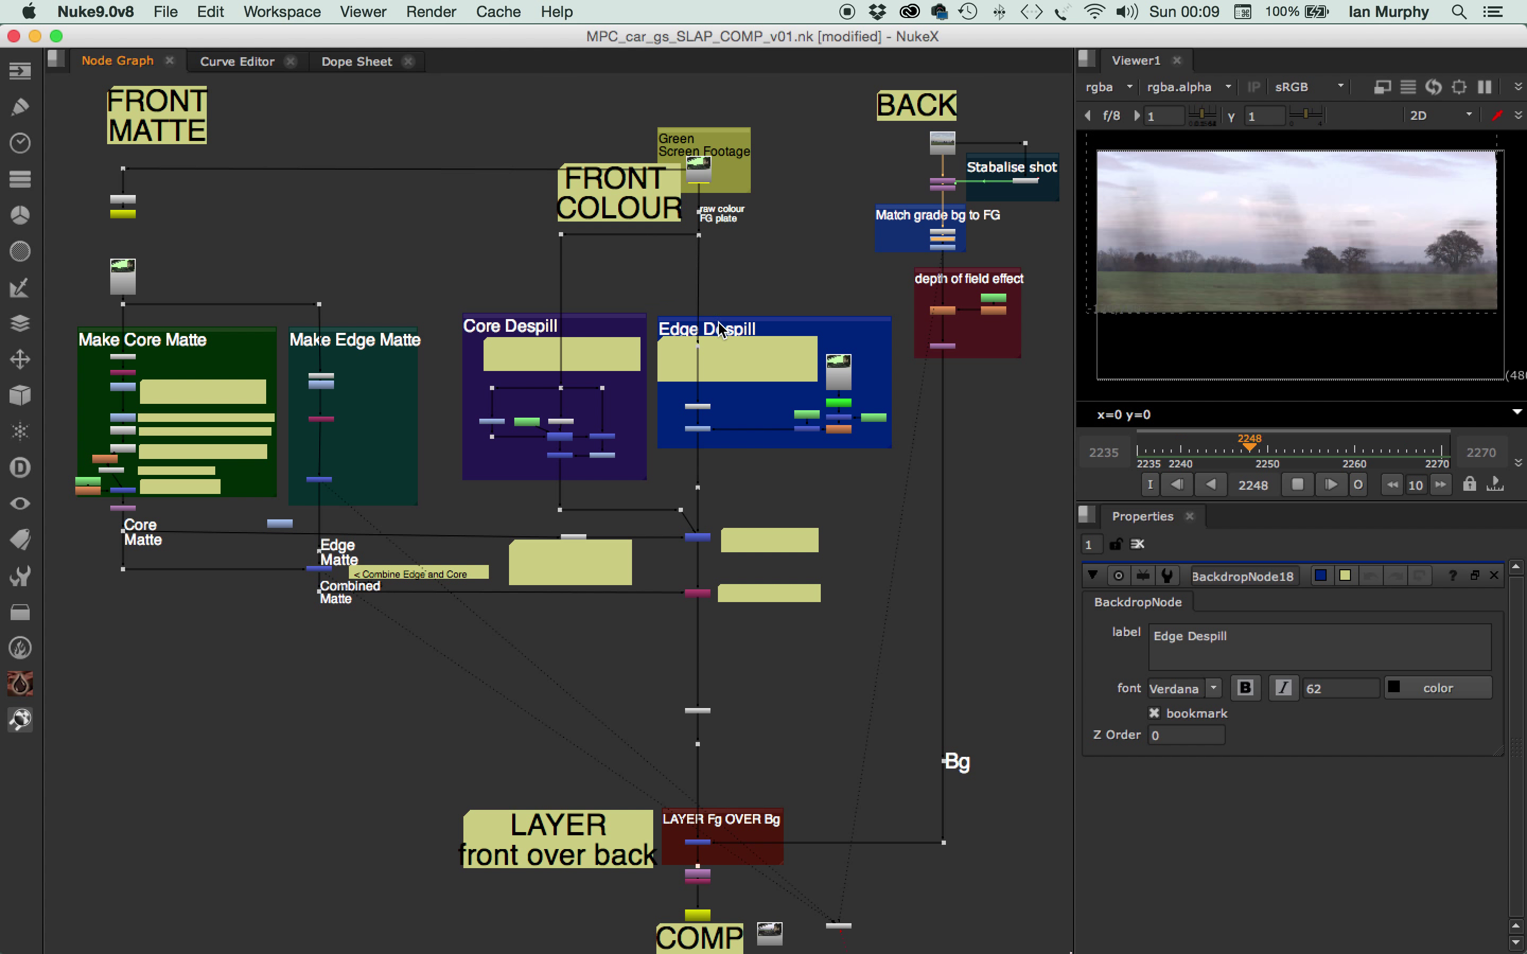
View the LAYER Fg OVER Bg merge and select both the Edge and Core Despill groups
click(701, 842)
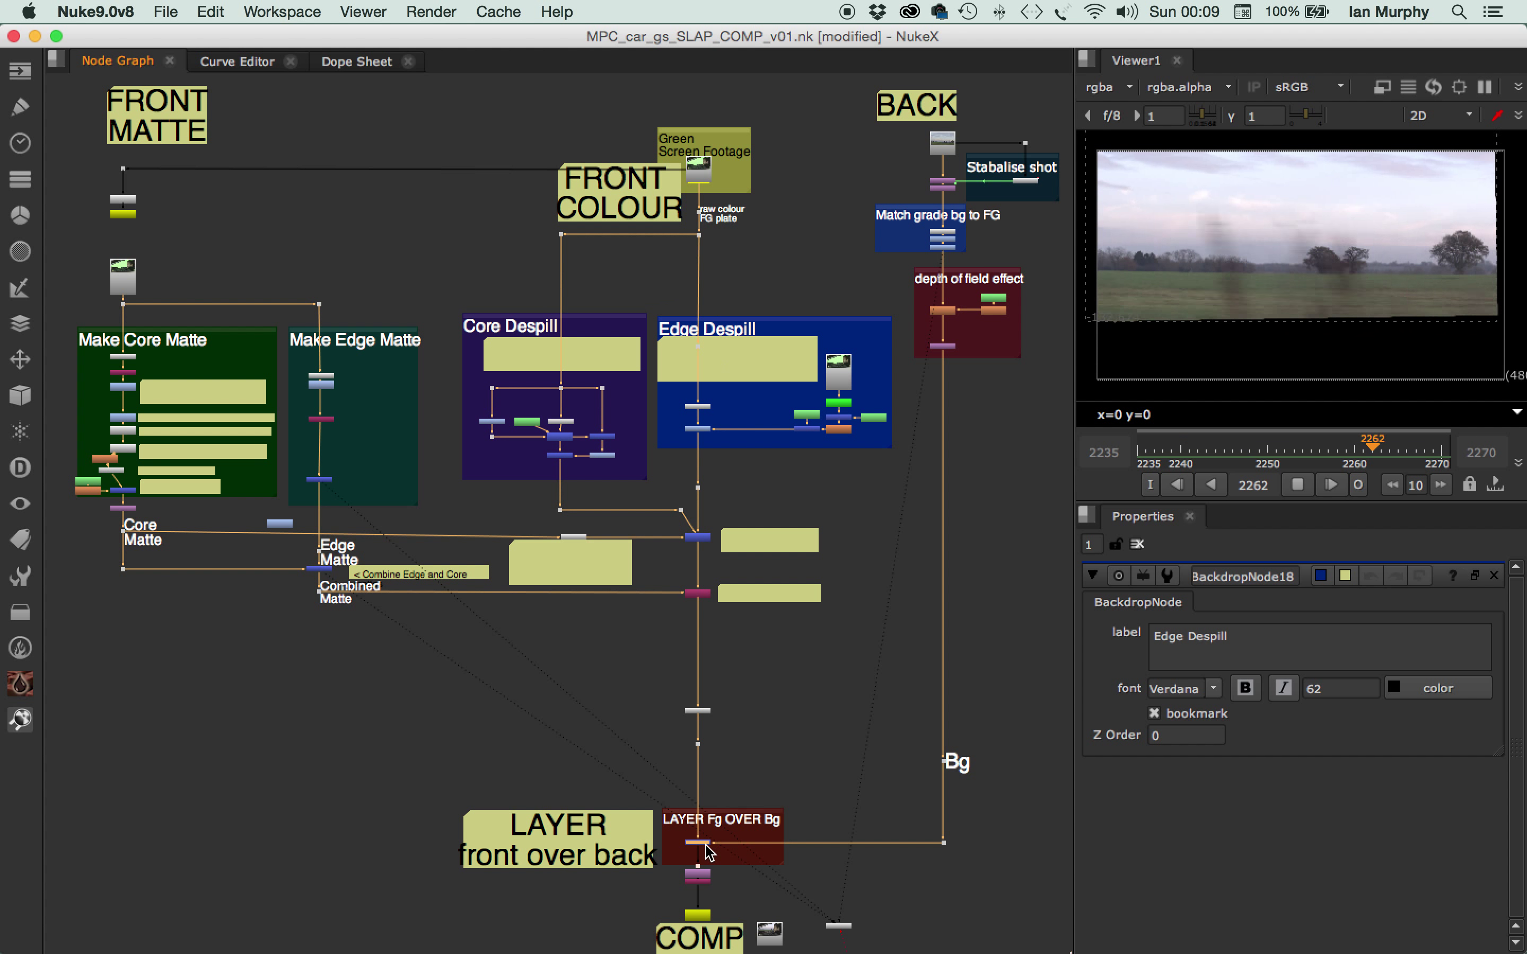
key(1)
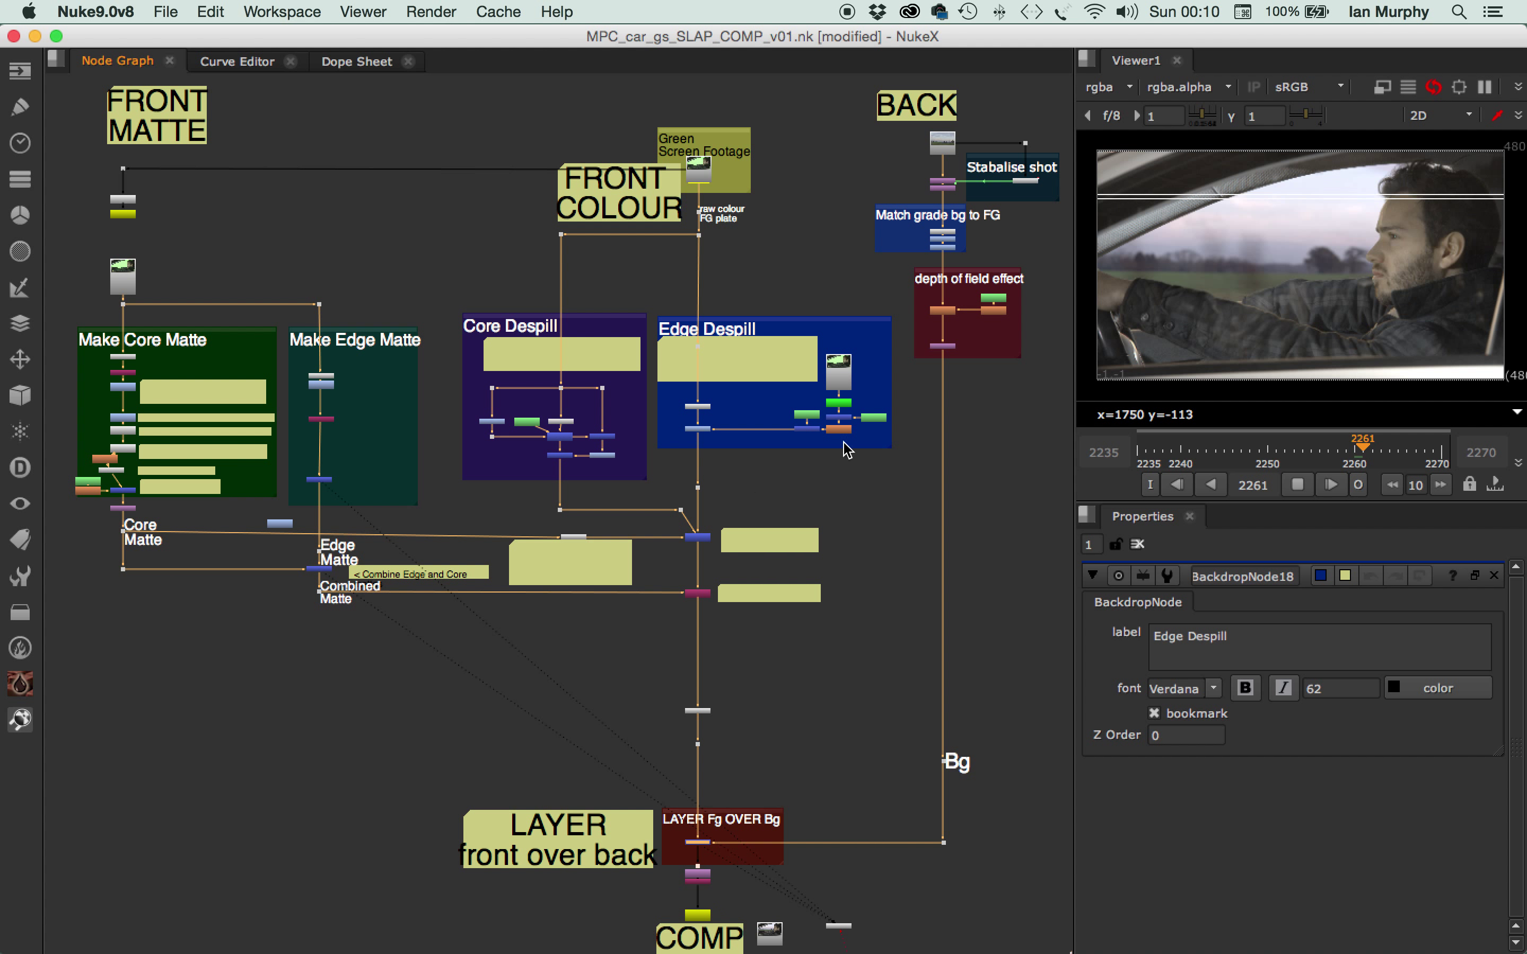
click(787, 327)
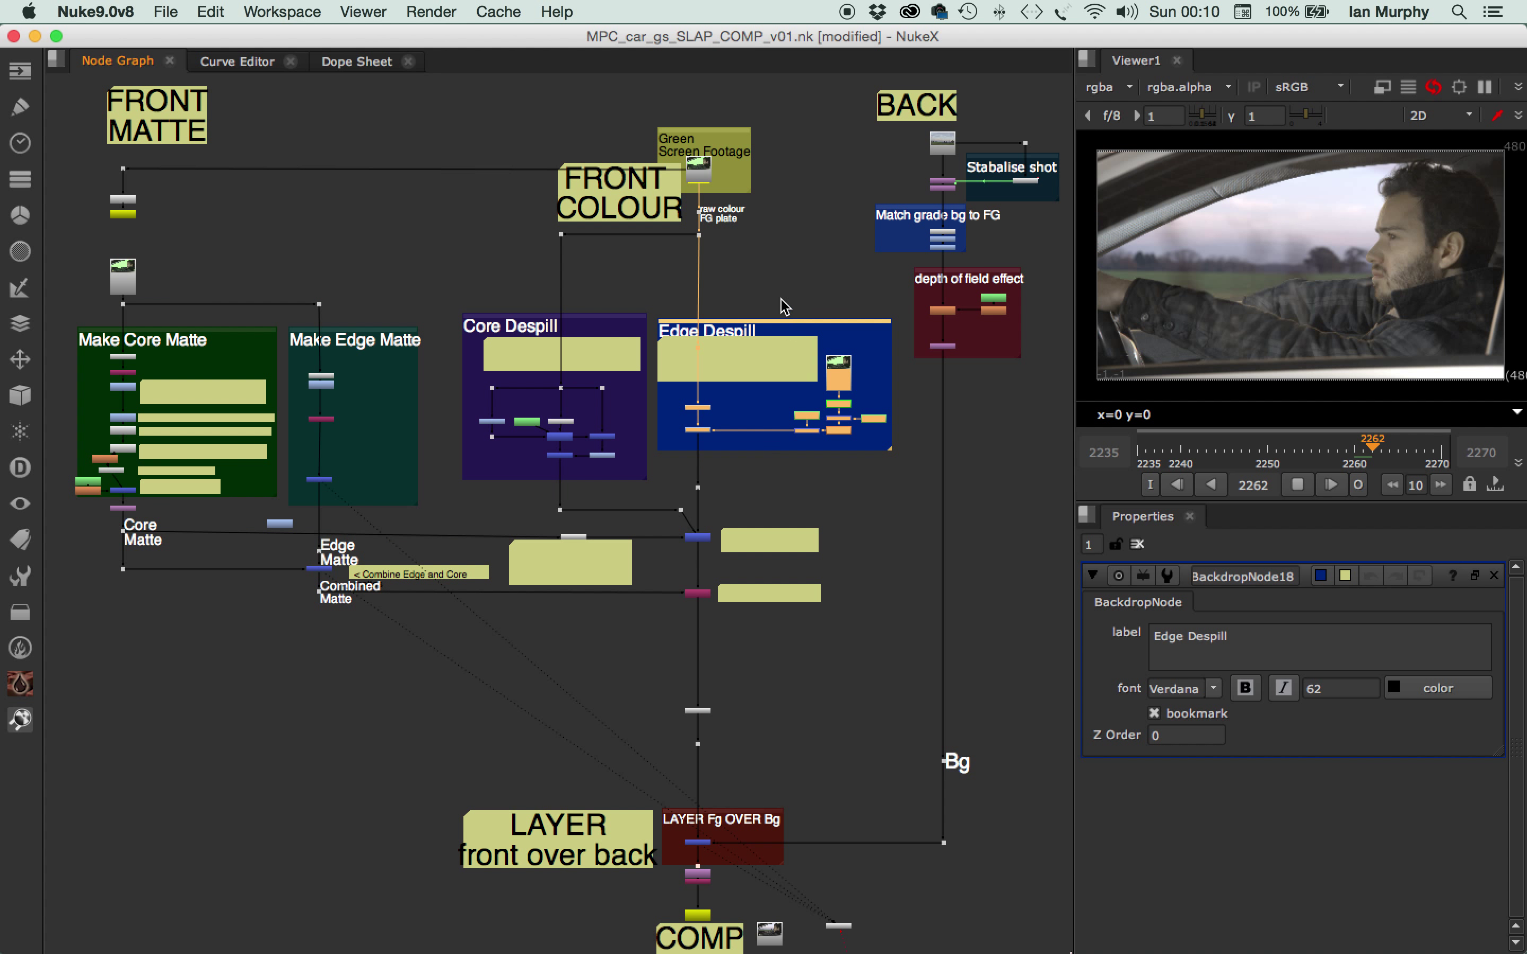
shift+click(601, 322)
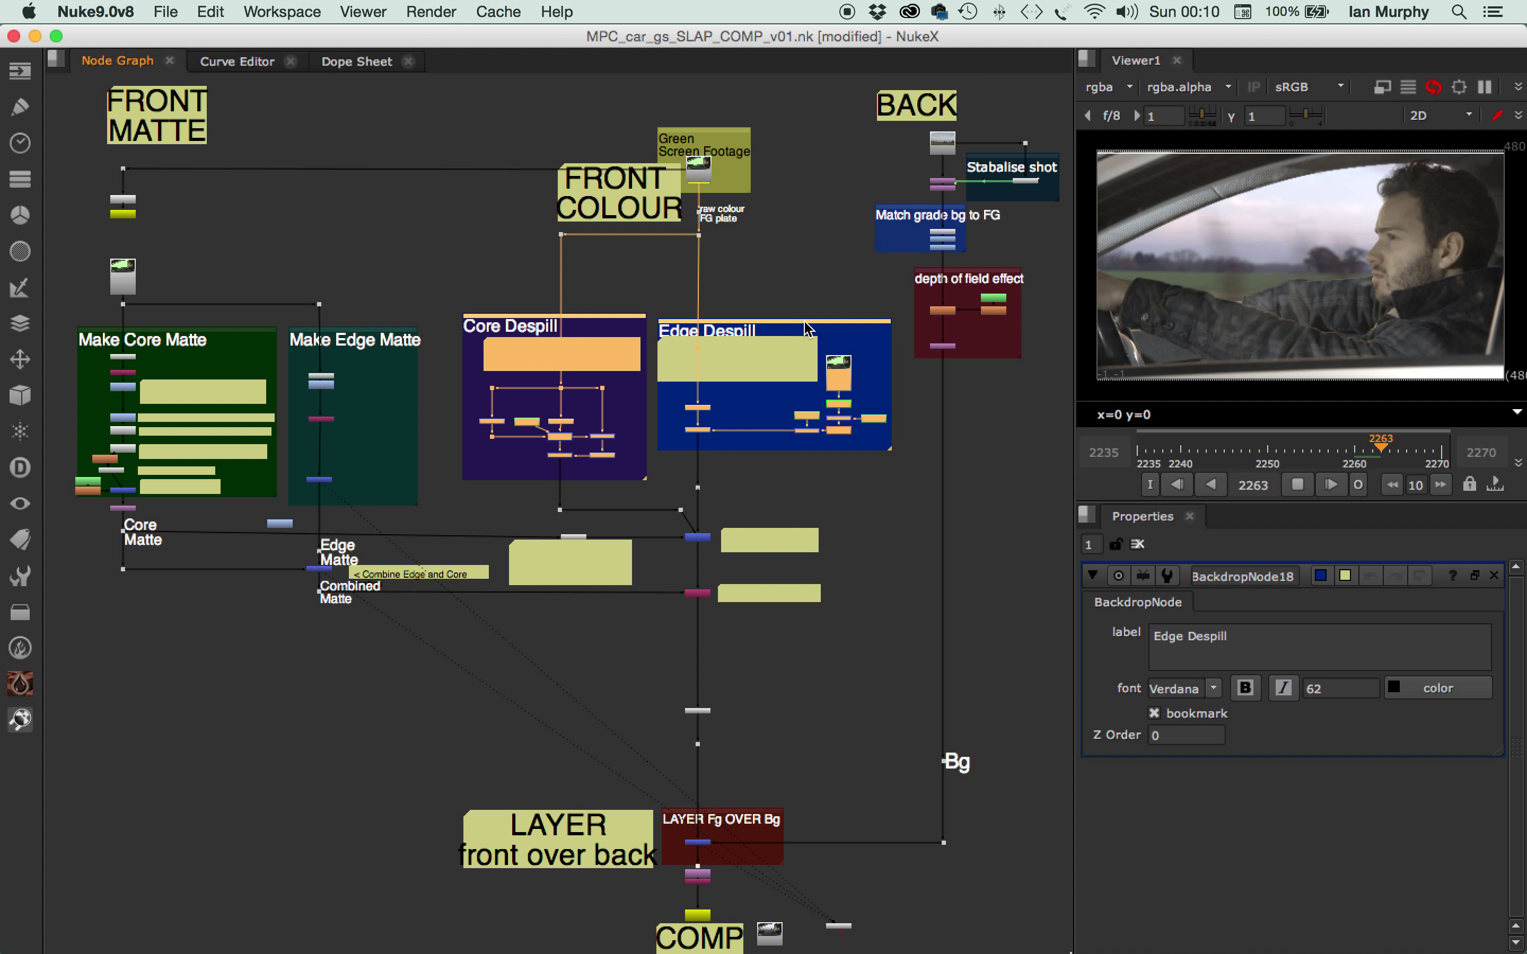
drag(805, 329, 805, 325)
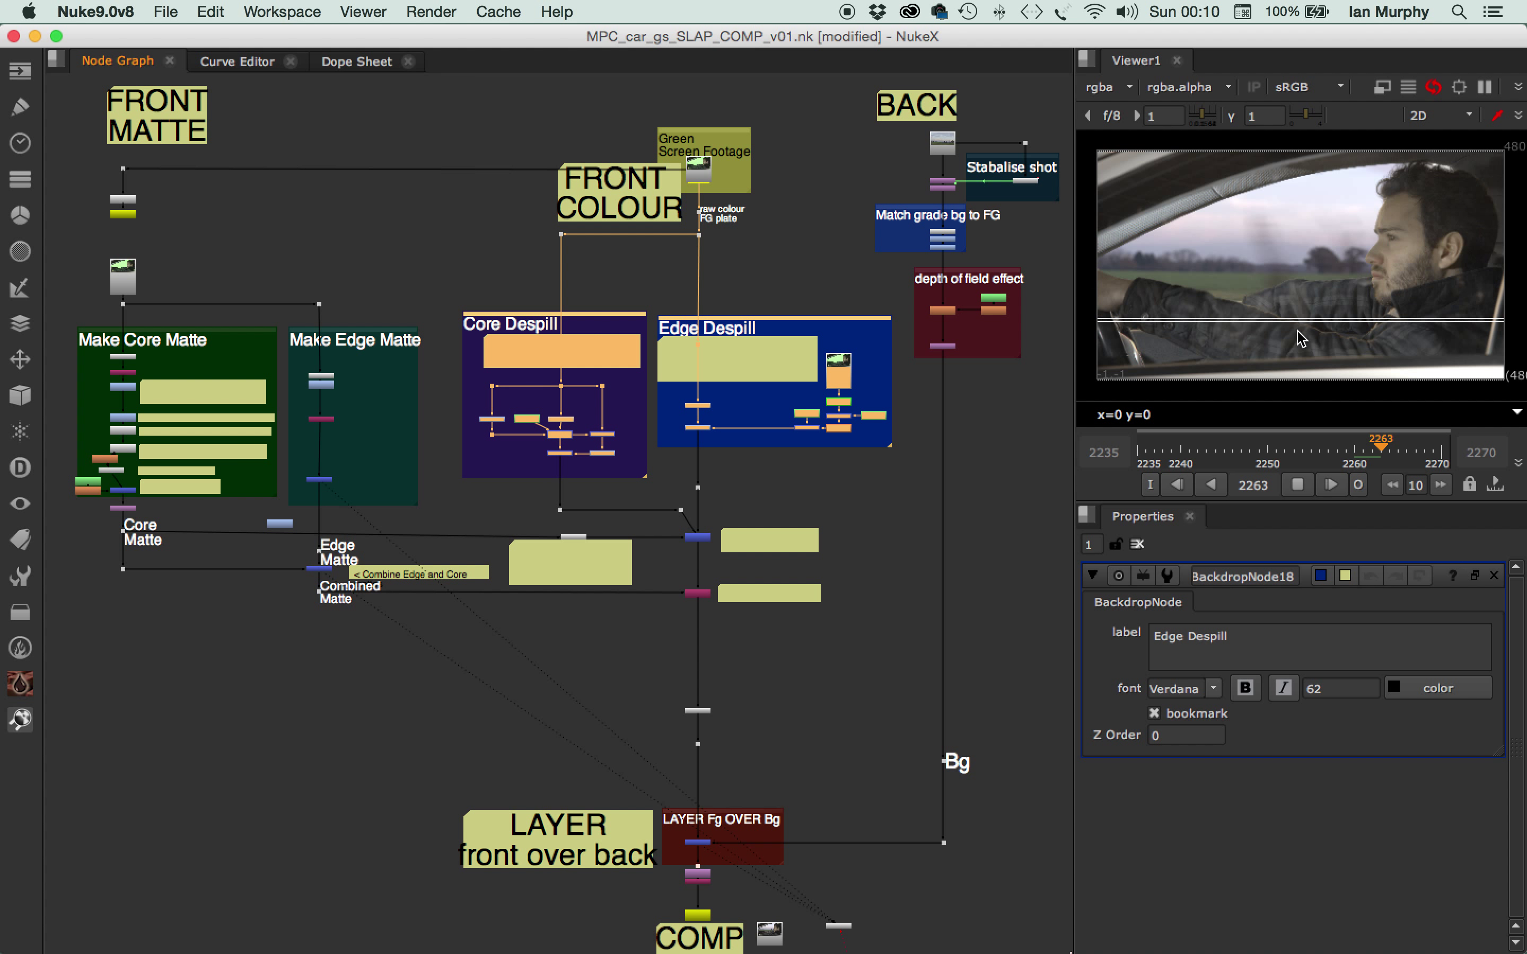
Disable both despill groups and maximise the viewer on the final composite
key(Right)
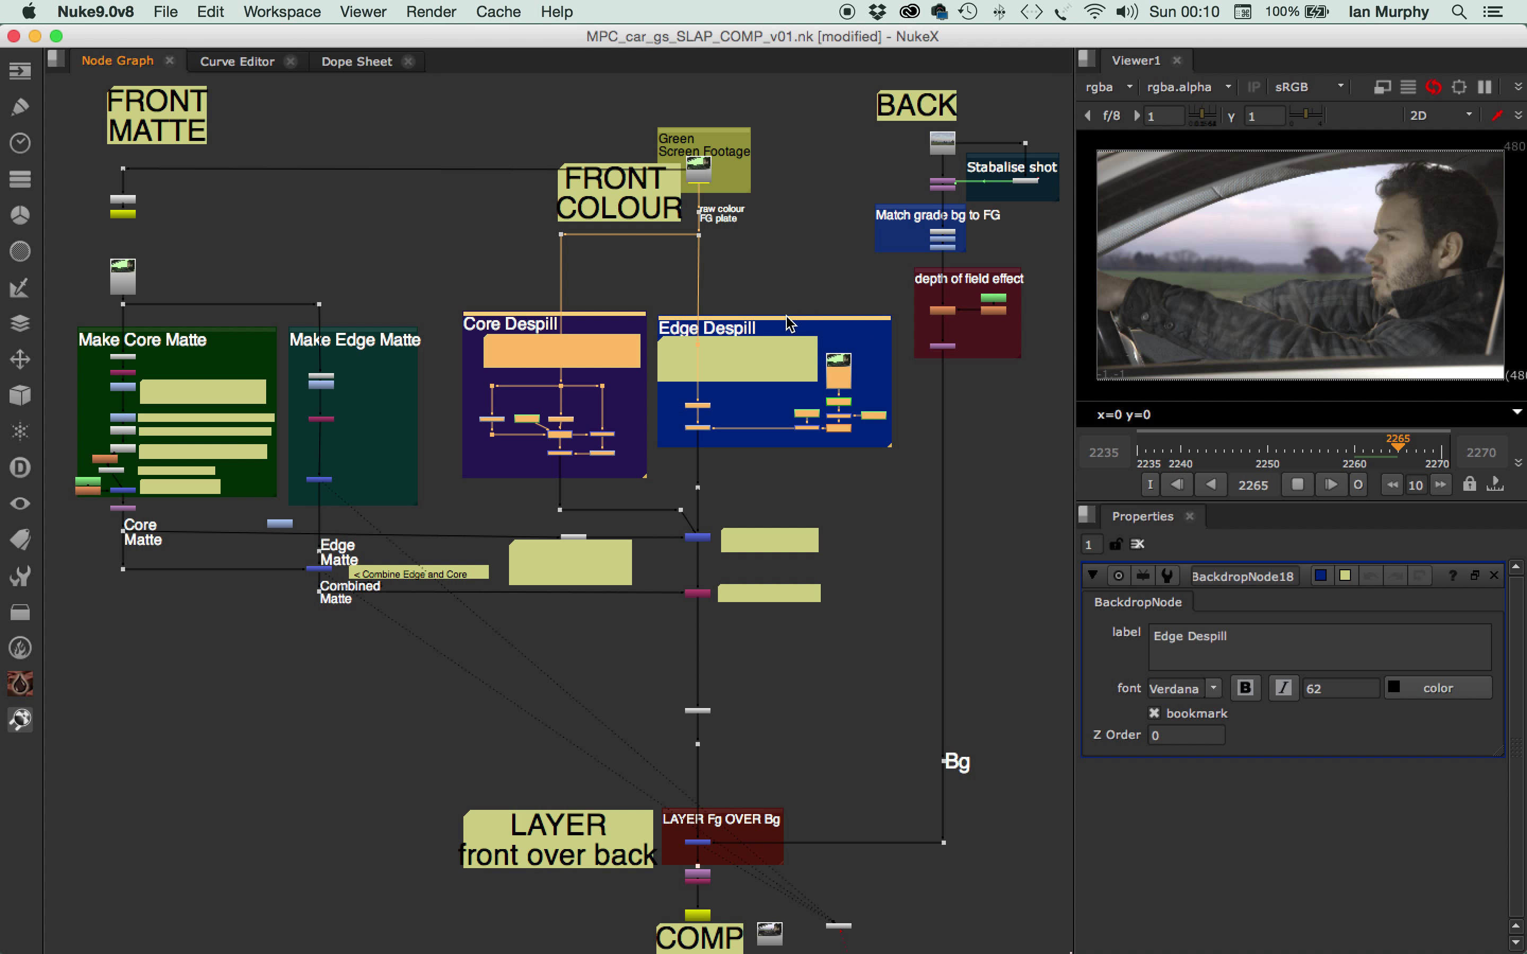
key(Right)
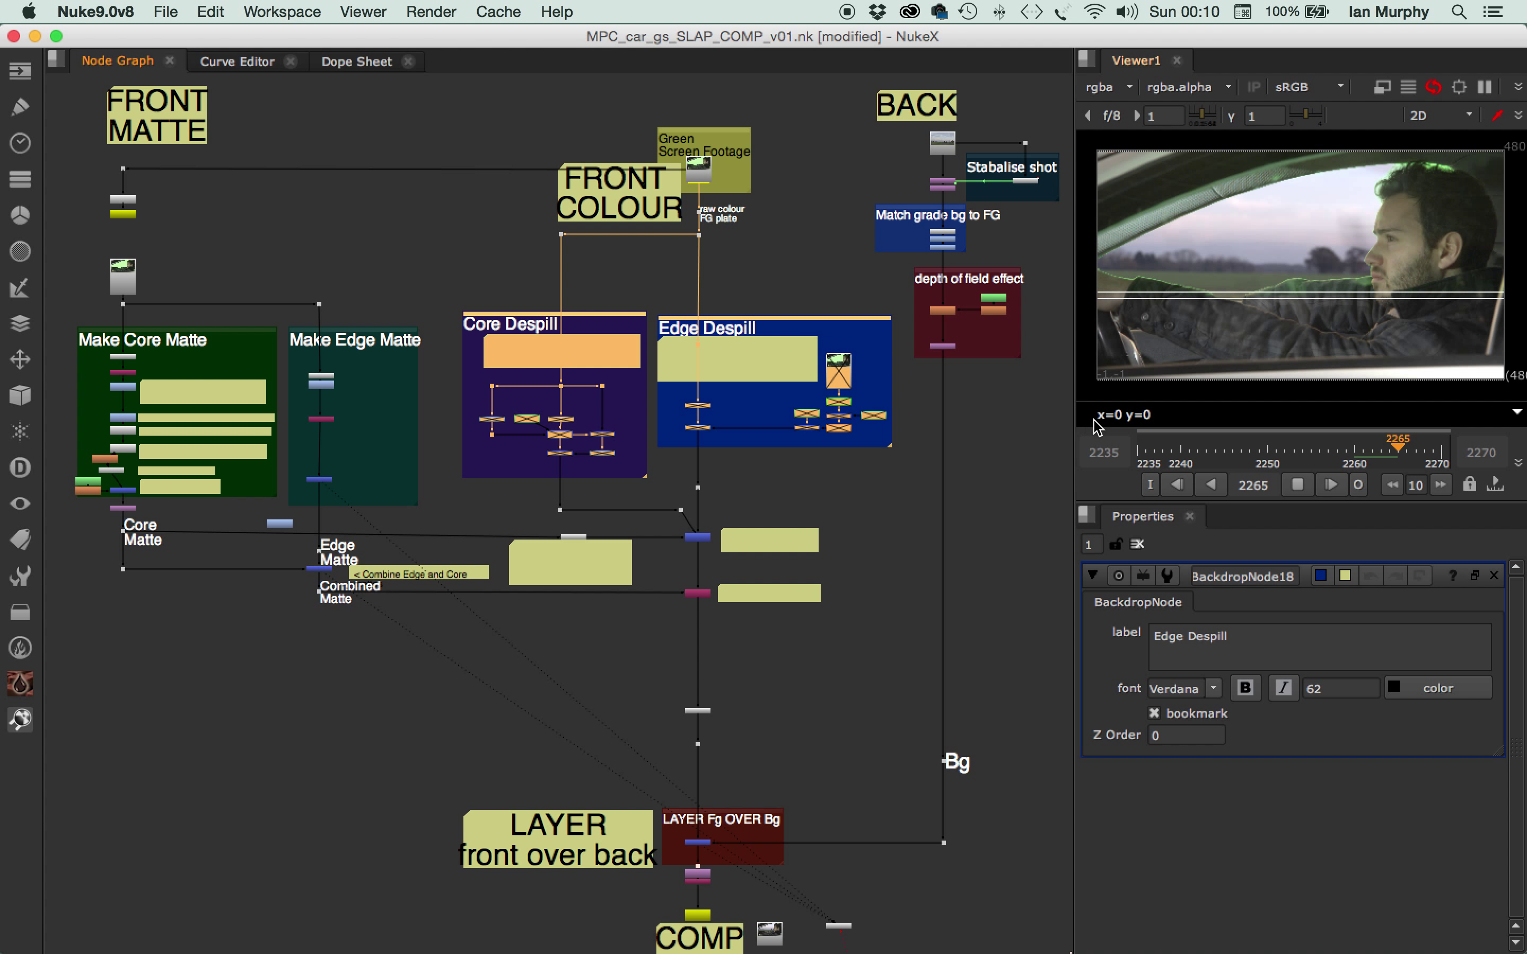
key(Right)
key(Right)
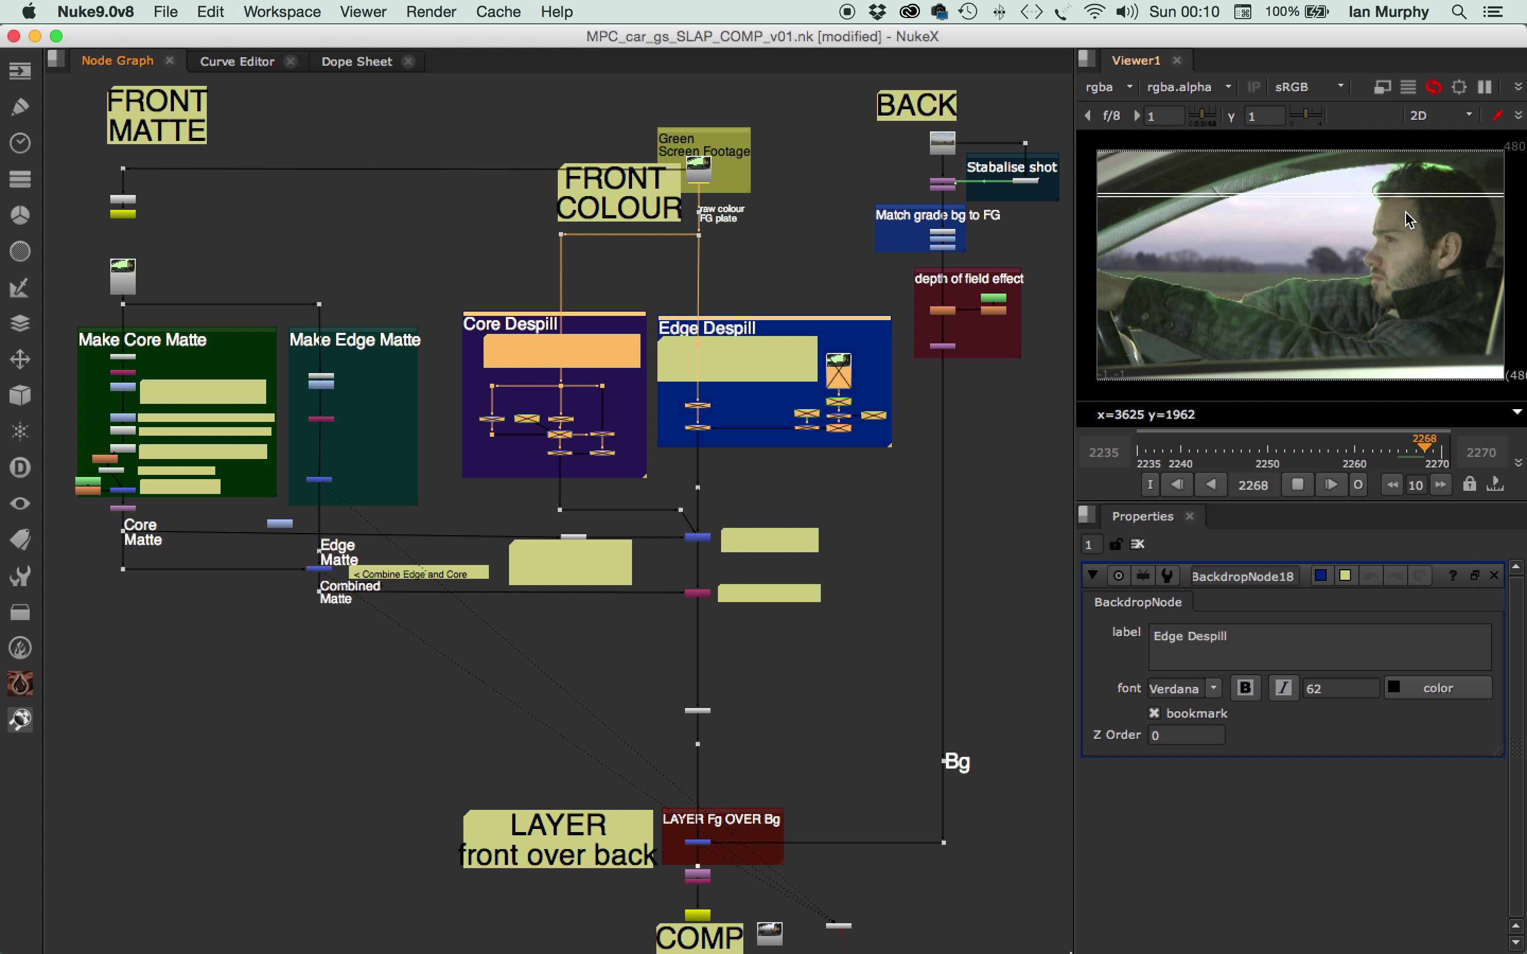
key(space)
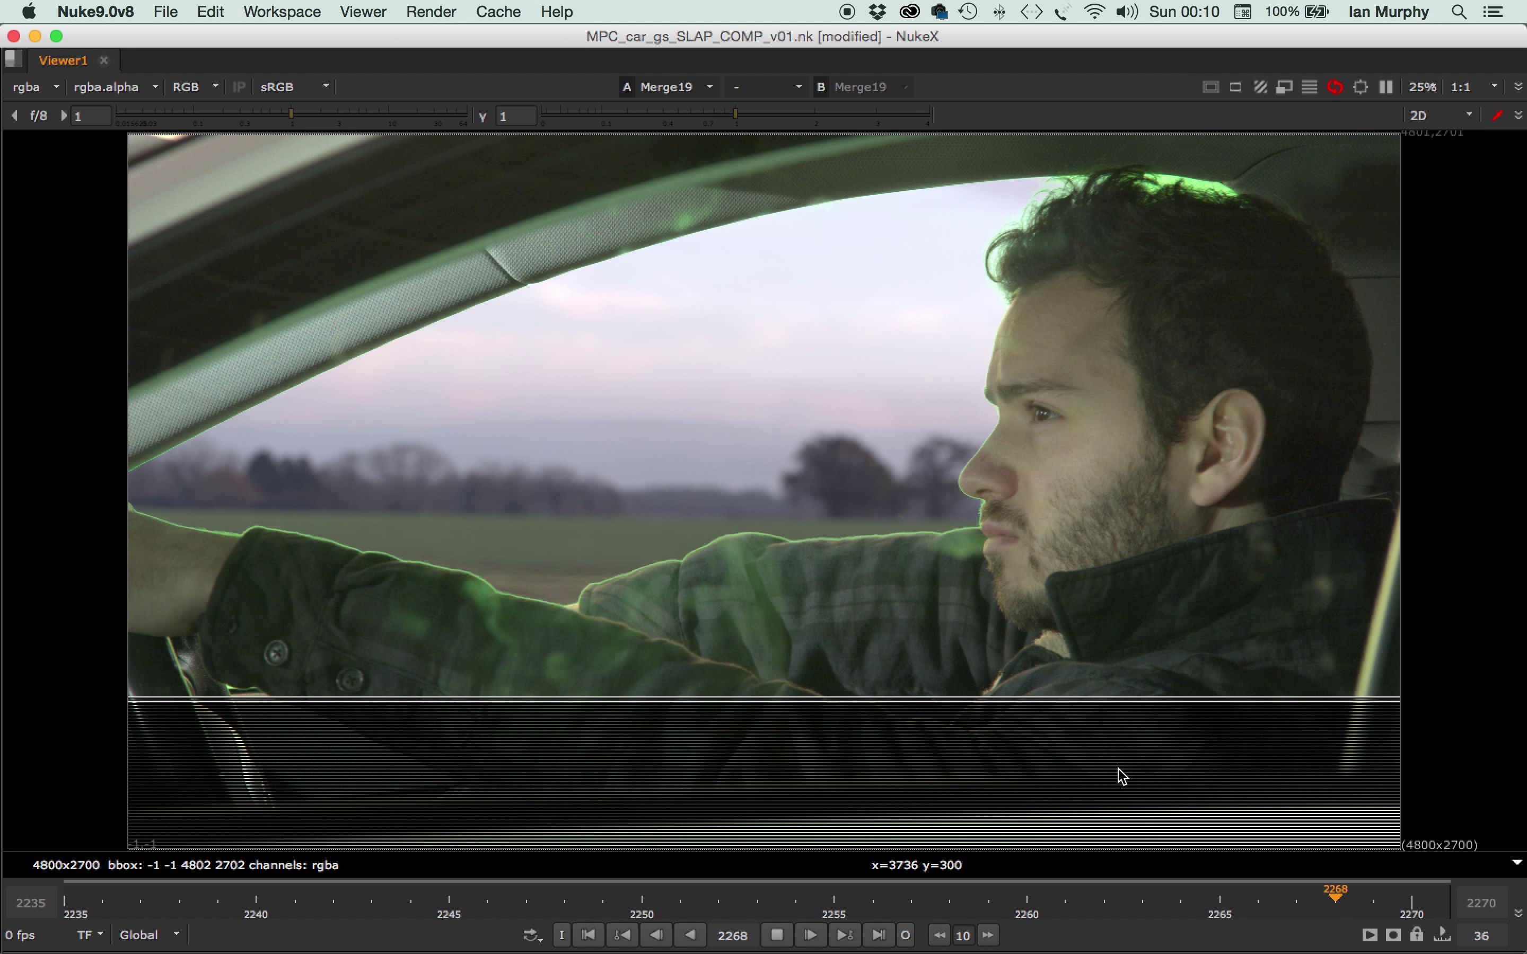
Play the maximised composite through the shot, then restore the node graph and properties layout
key(Right)
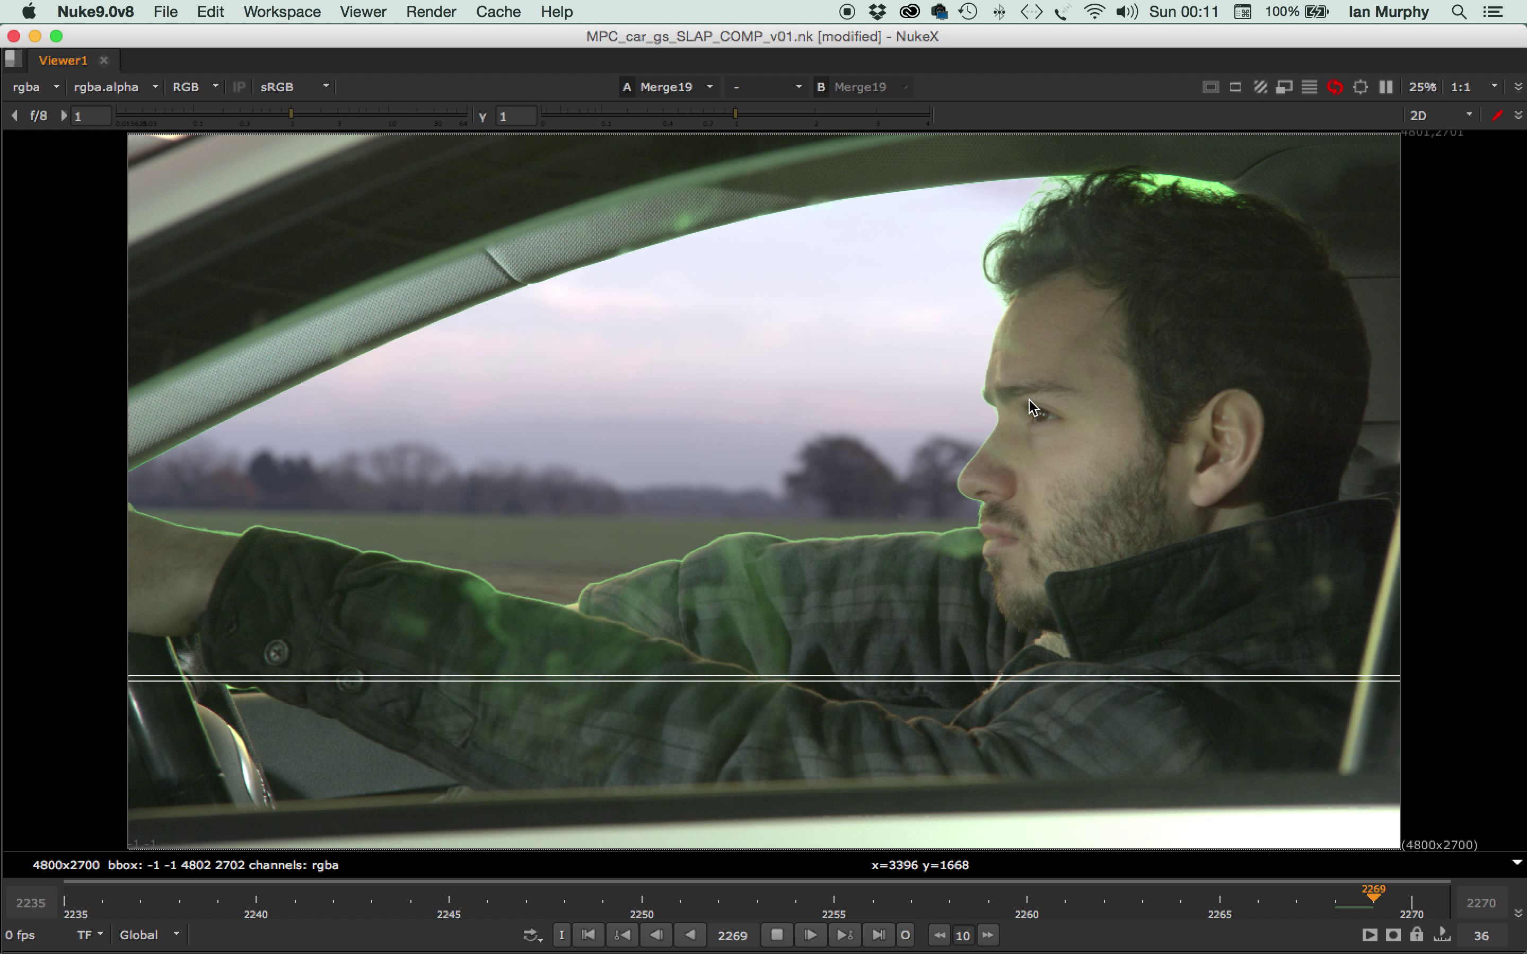
key(Right)
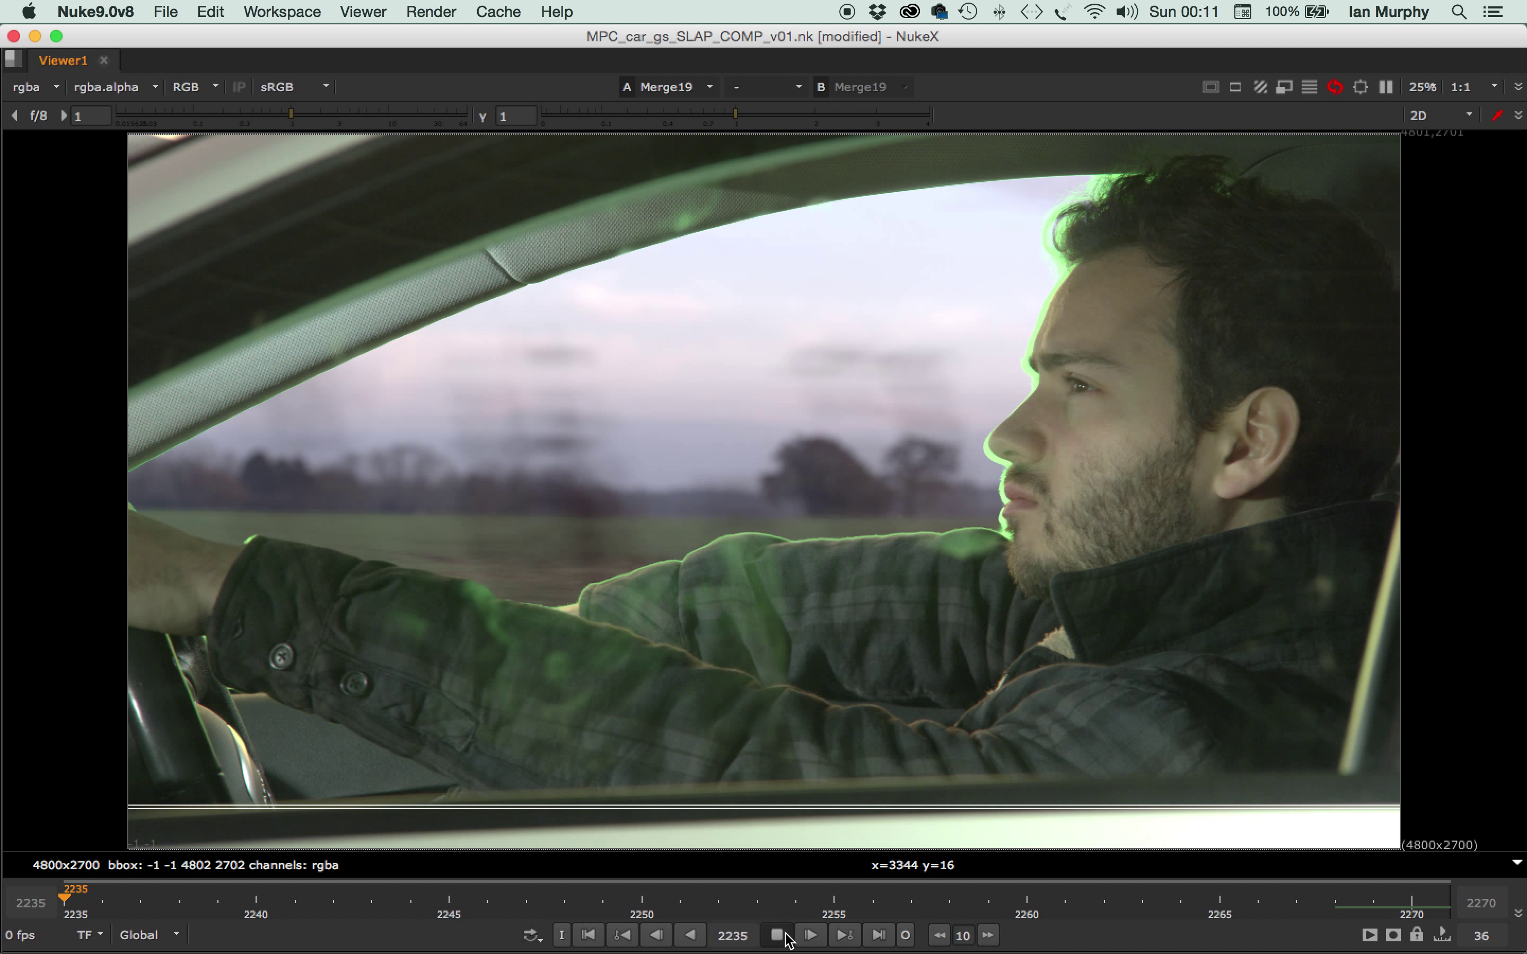
key(space)
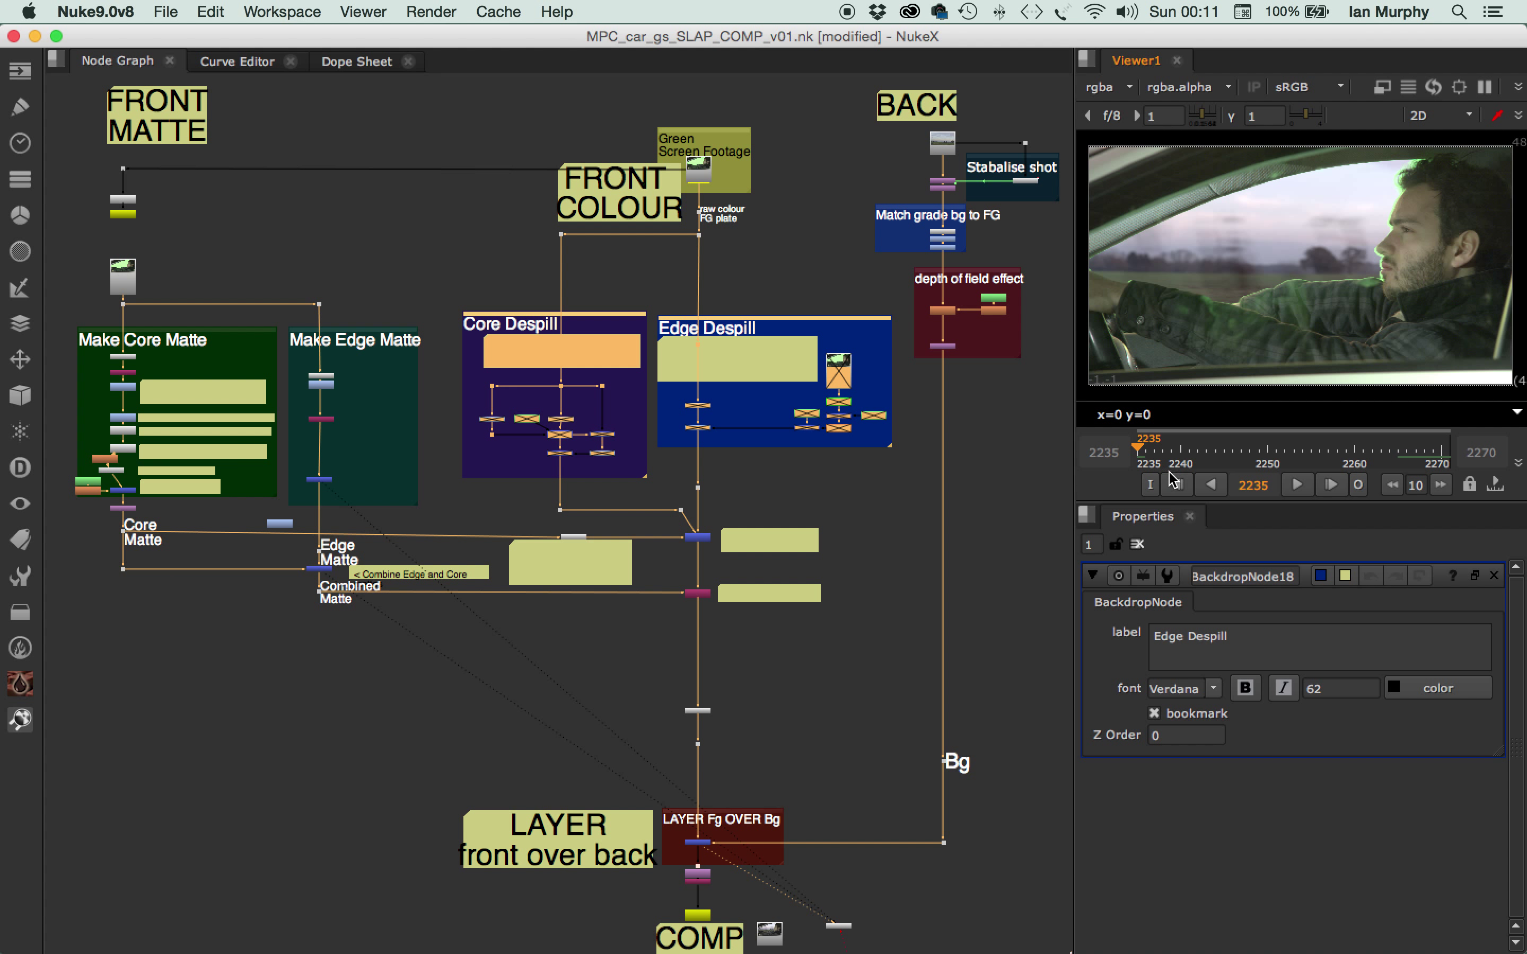
Show the alpha channel of the last node in the Make Edge Matte group
click(350, 339)
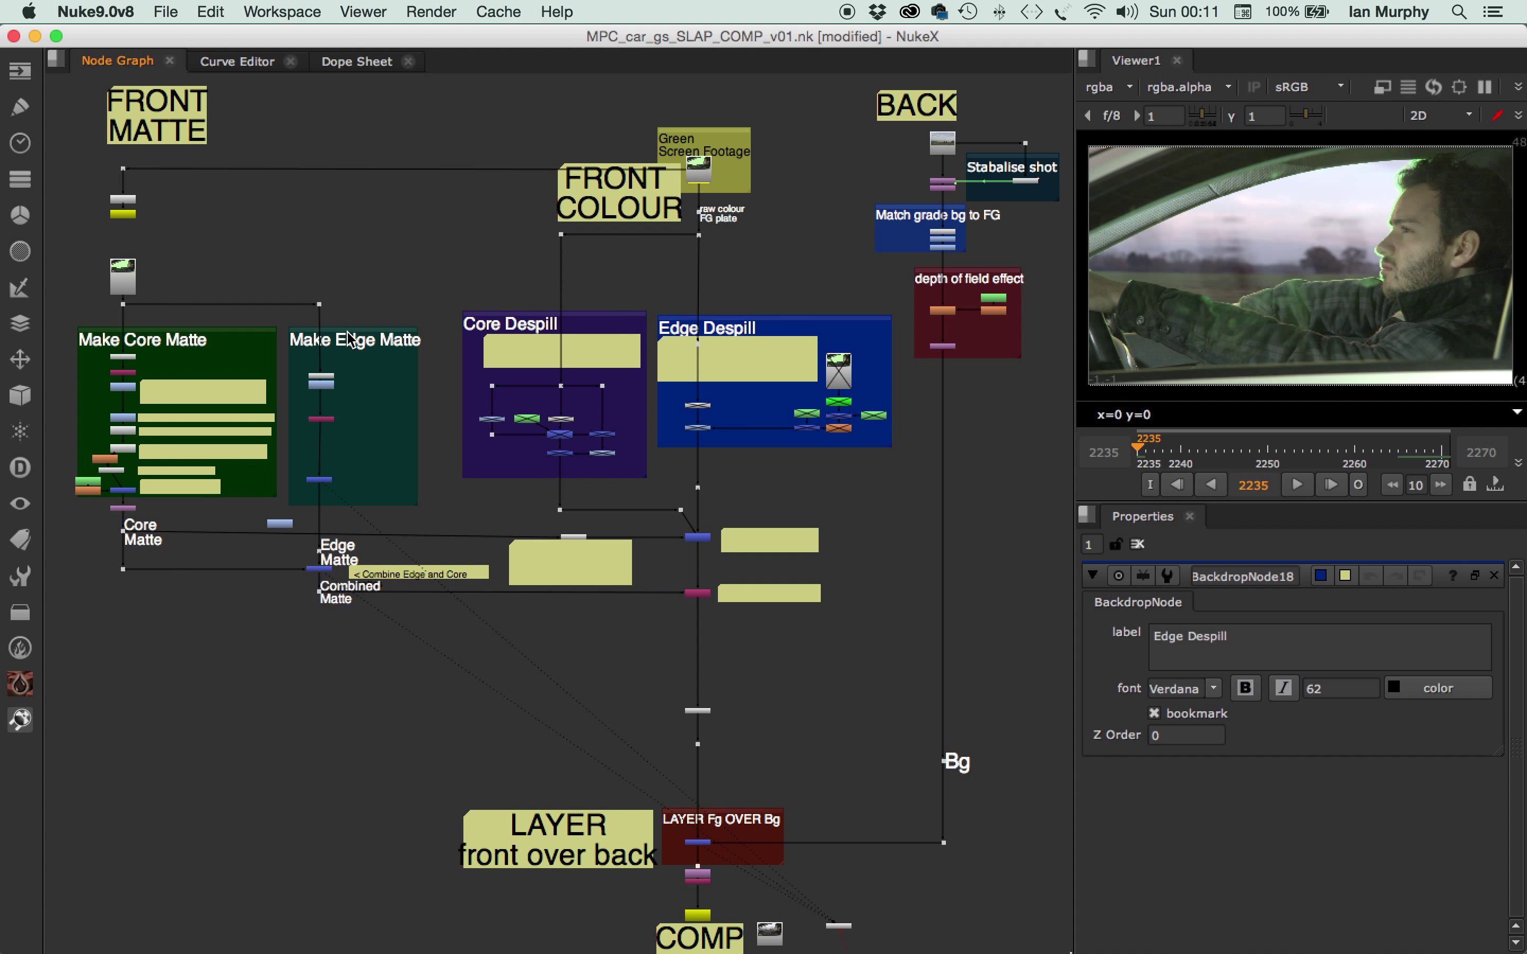
key(ctrl+a)
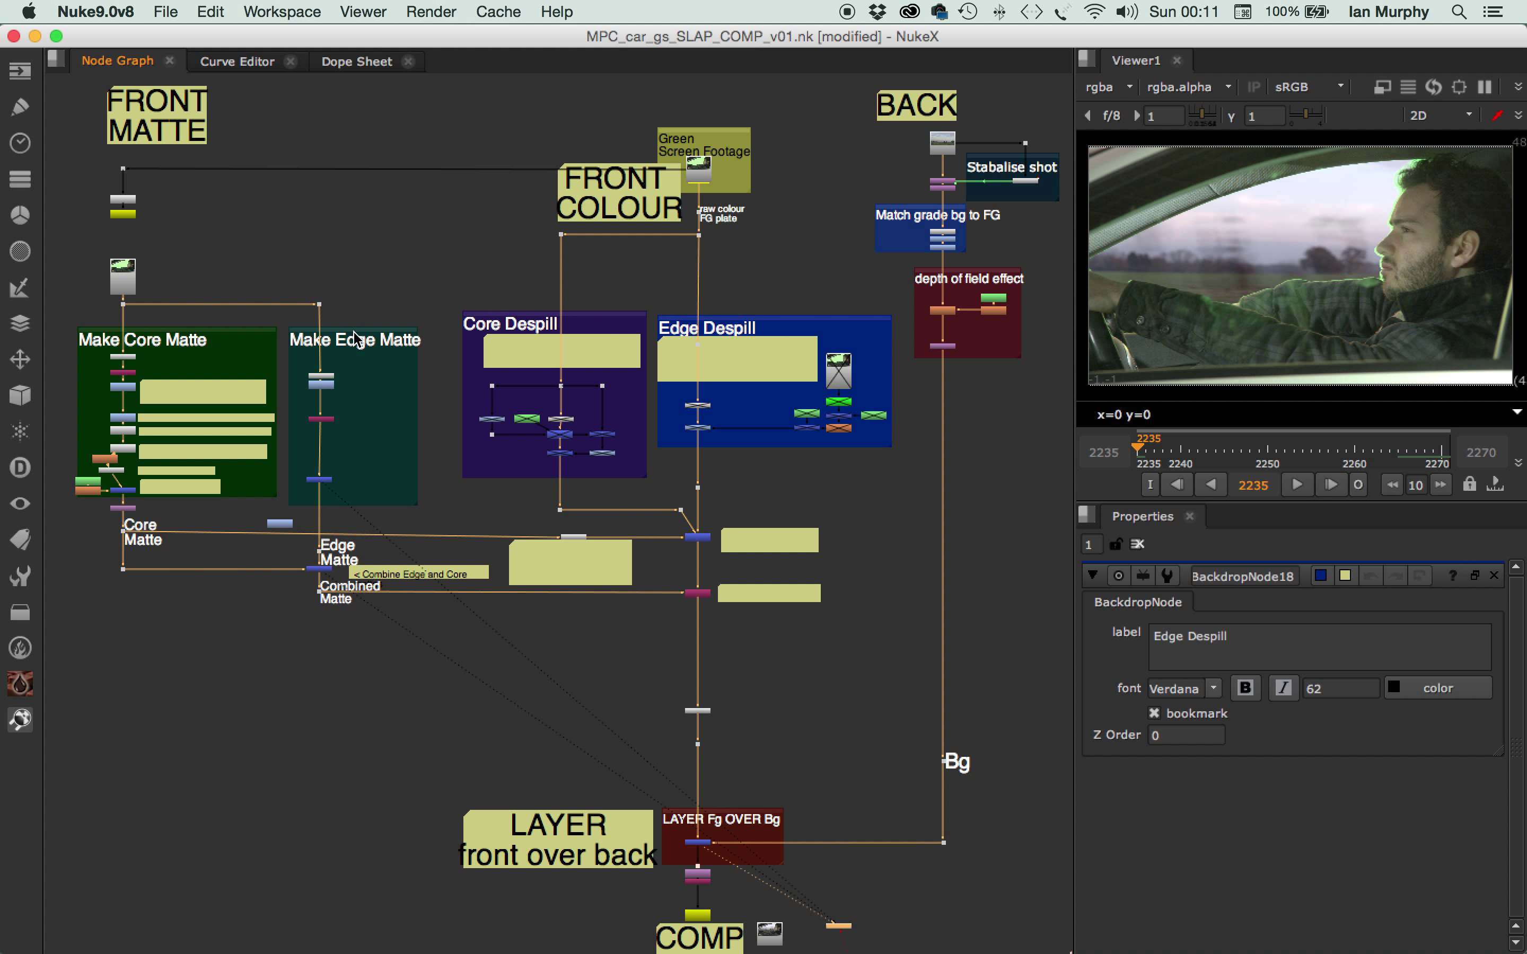
click(356, 339)
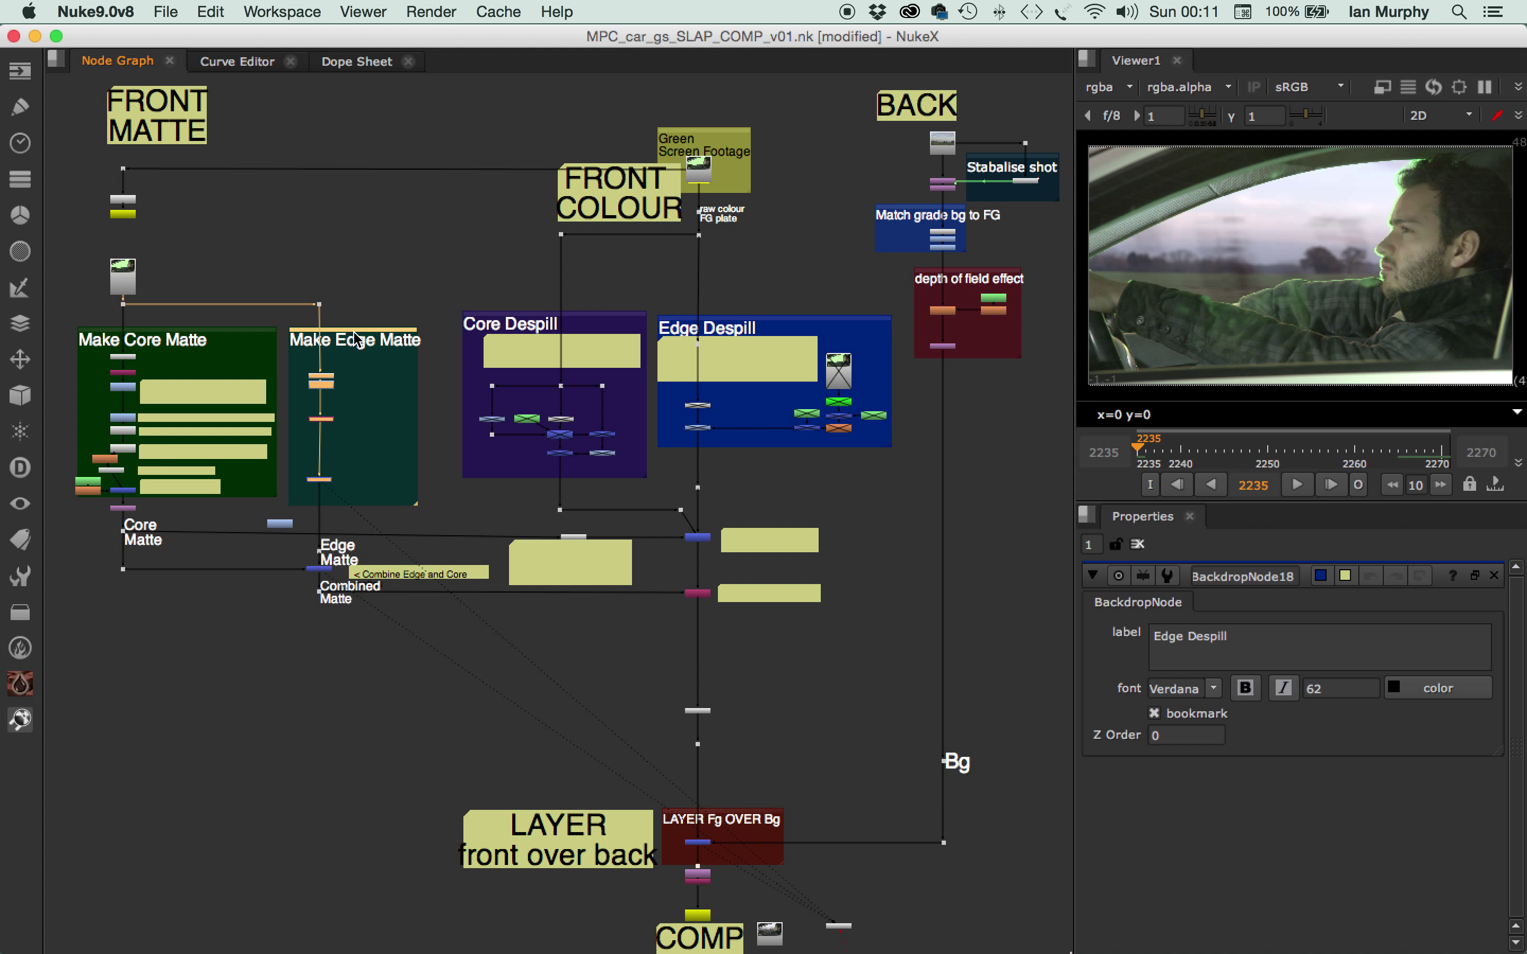
key(a)
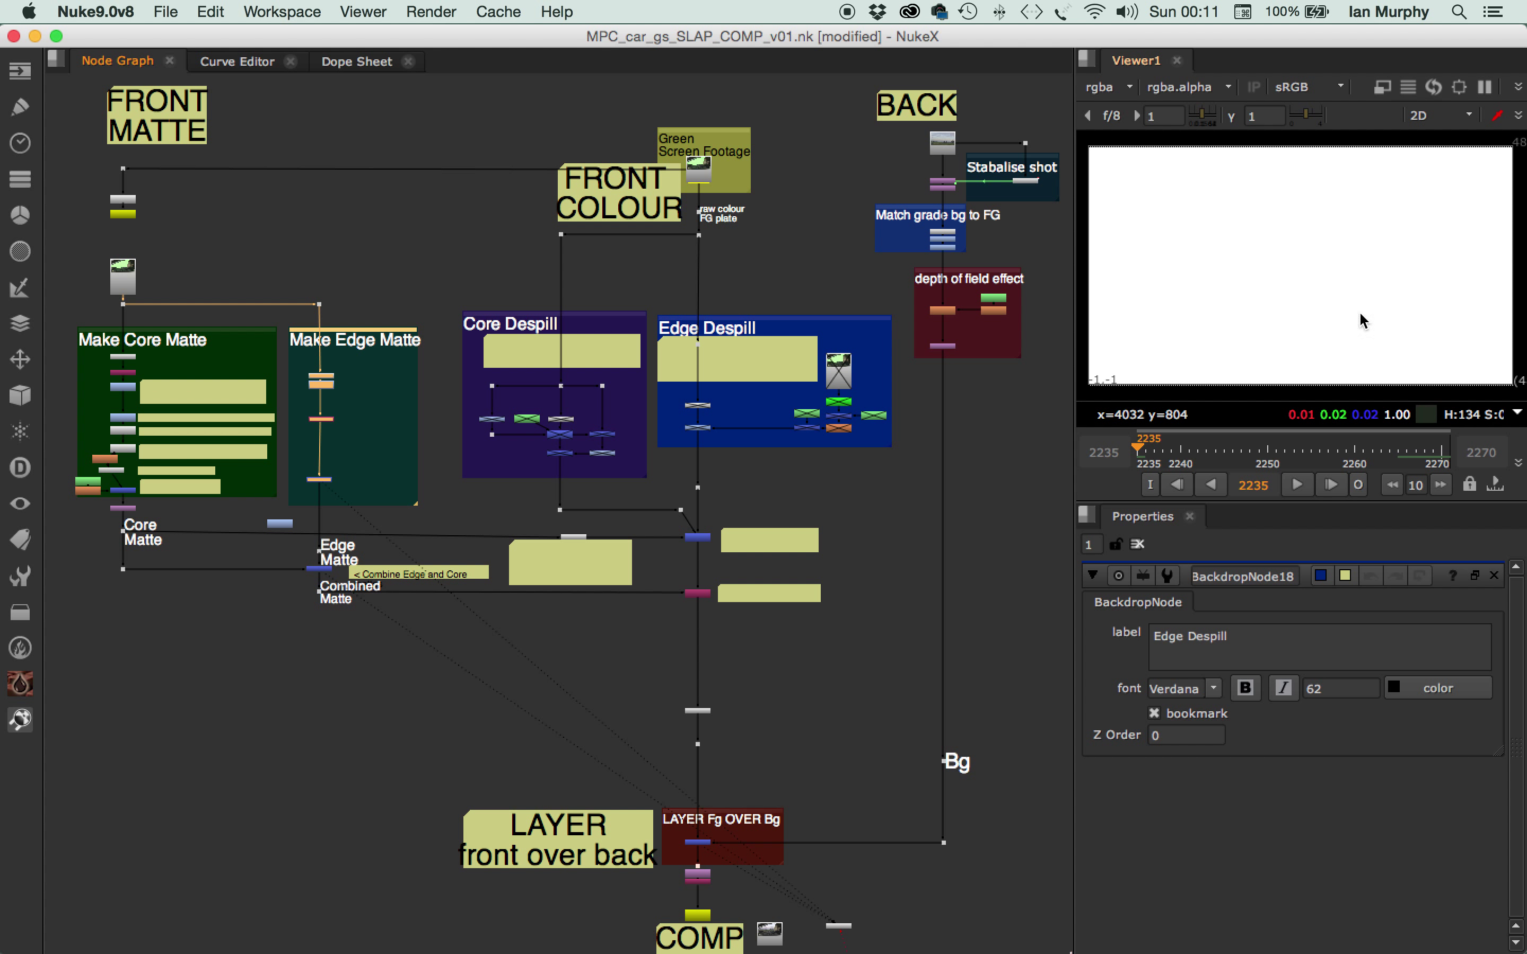
click(320, 481)
key(1)
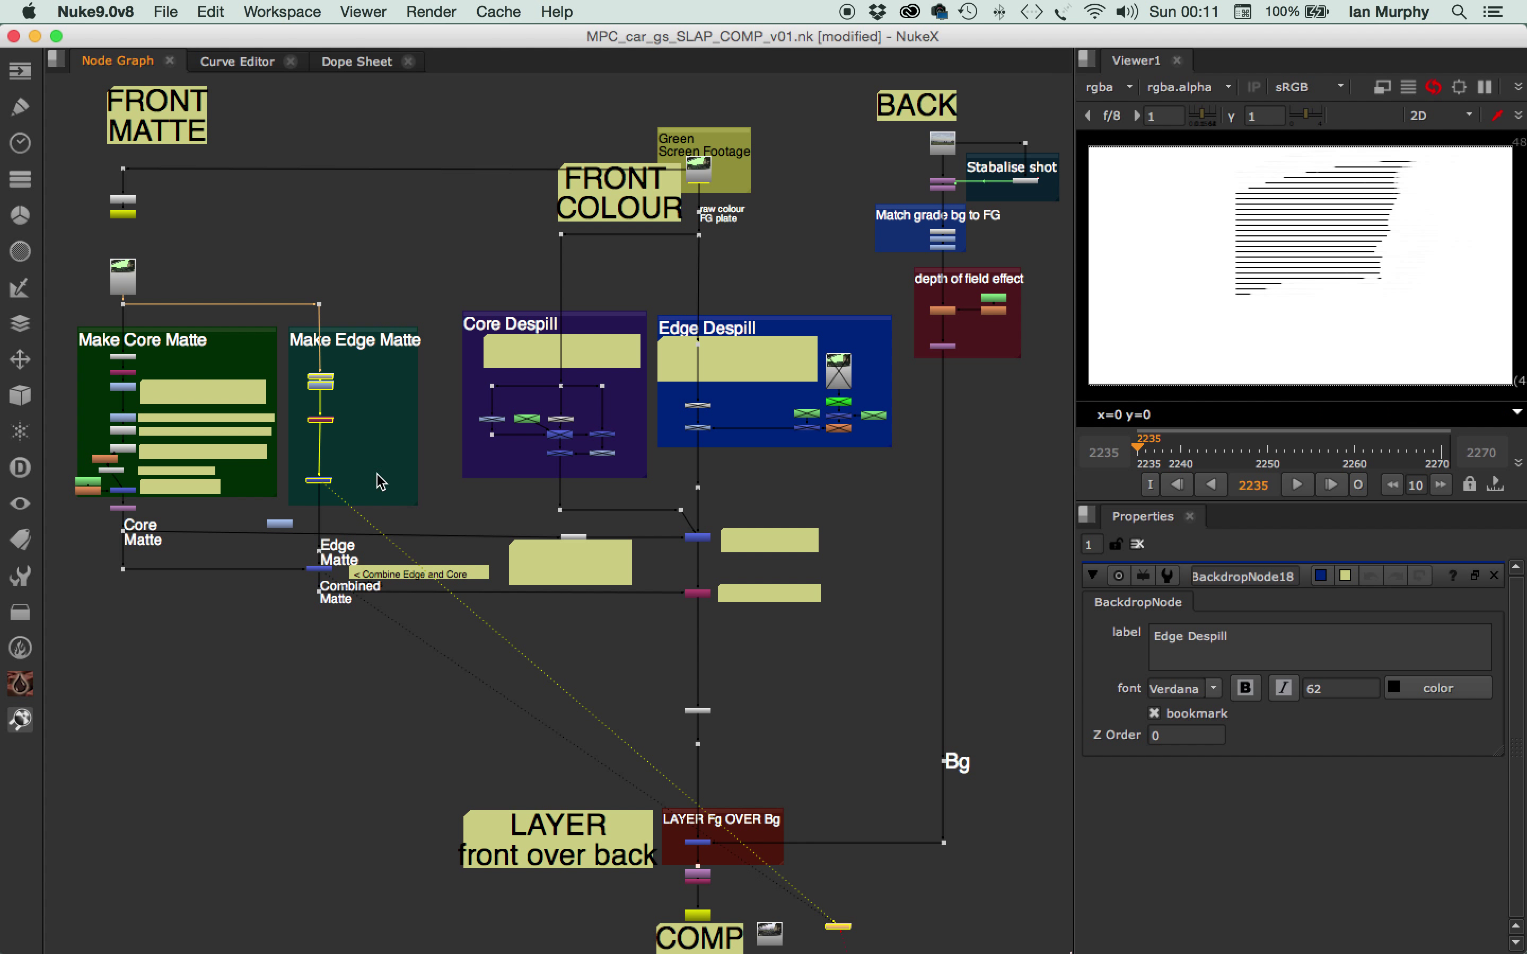
Zoom in on the driver's hair and lower viewer gamma to 0.05
scroll(1433, 191, up, 5)
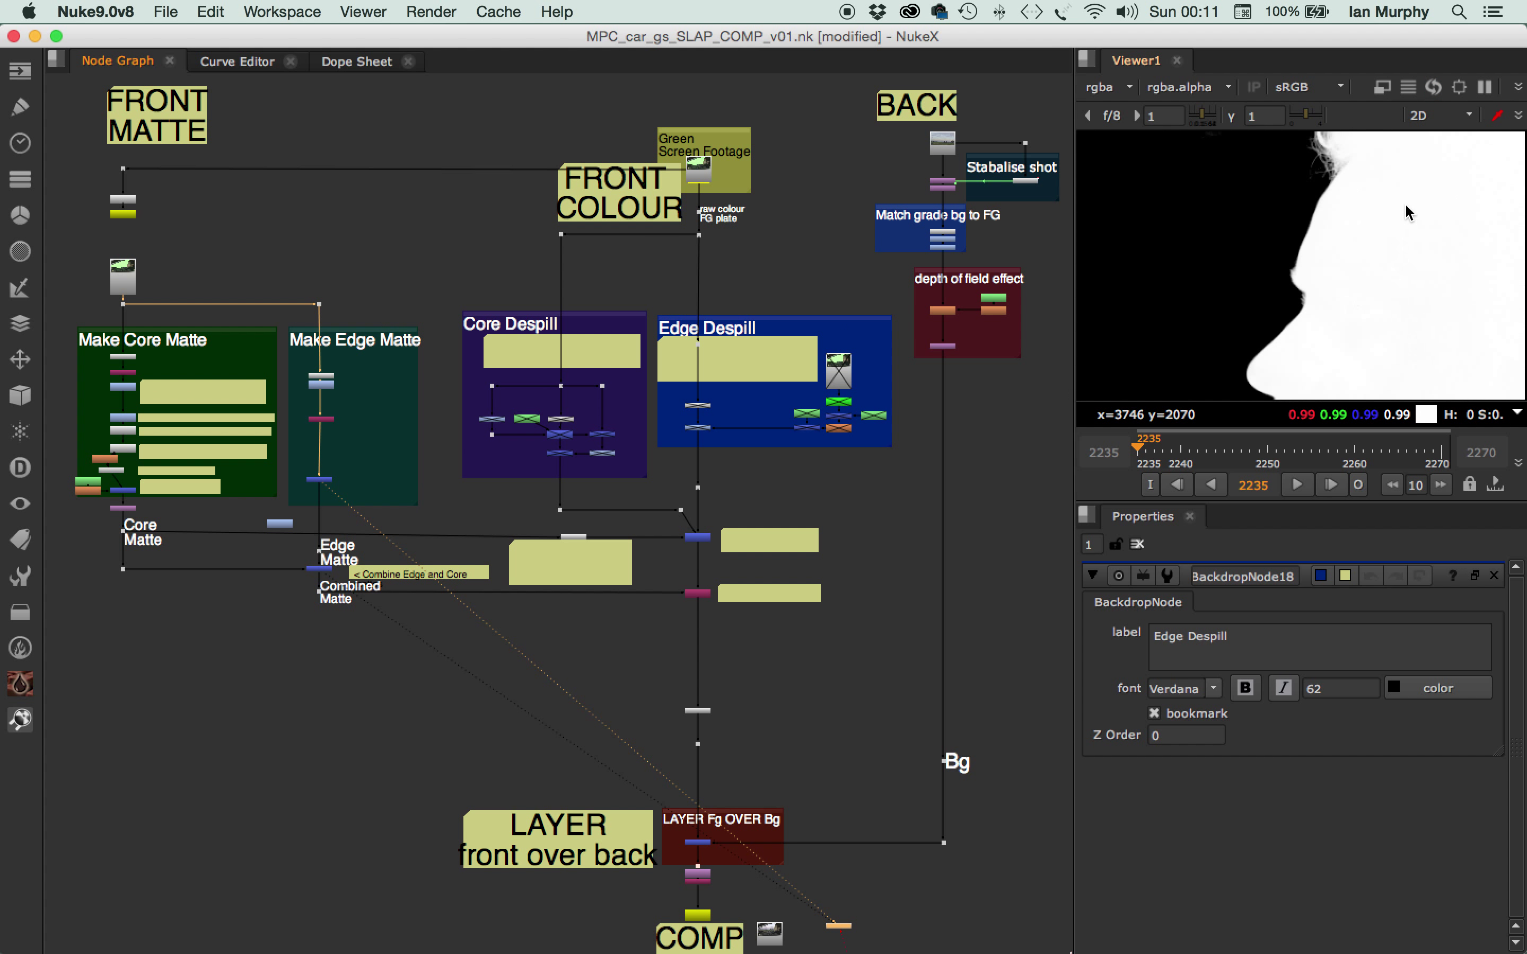
scroll(1324, 237, up, 5)
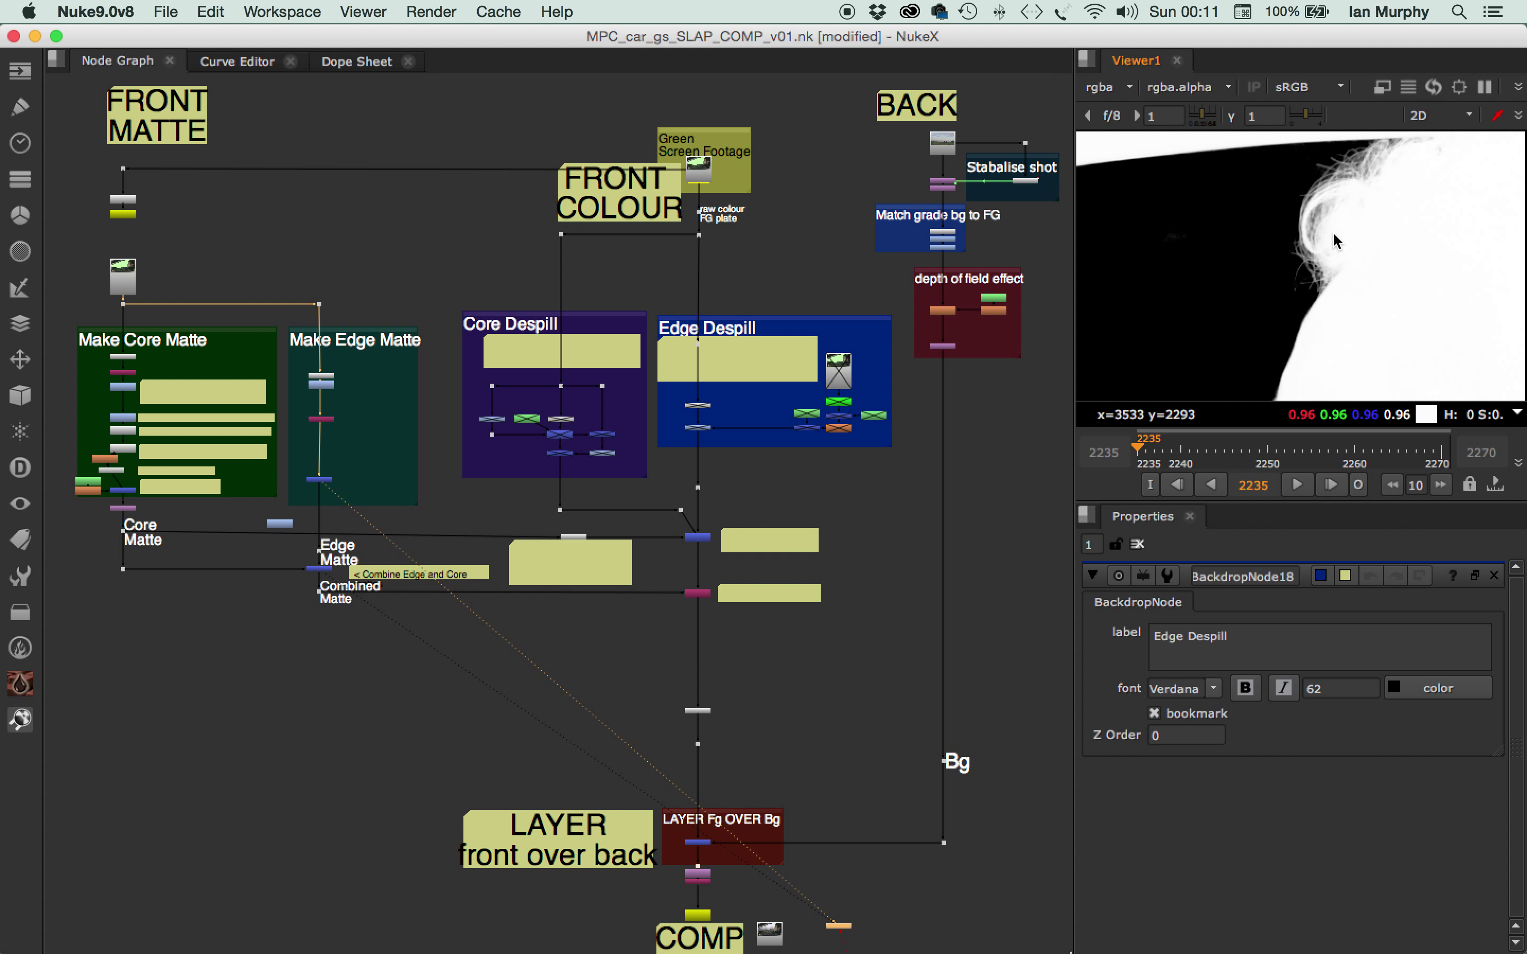
scroll(1314, 236, up, 2)
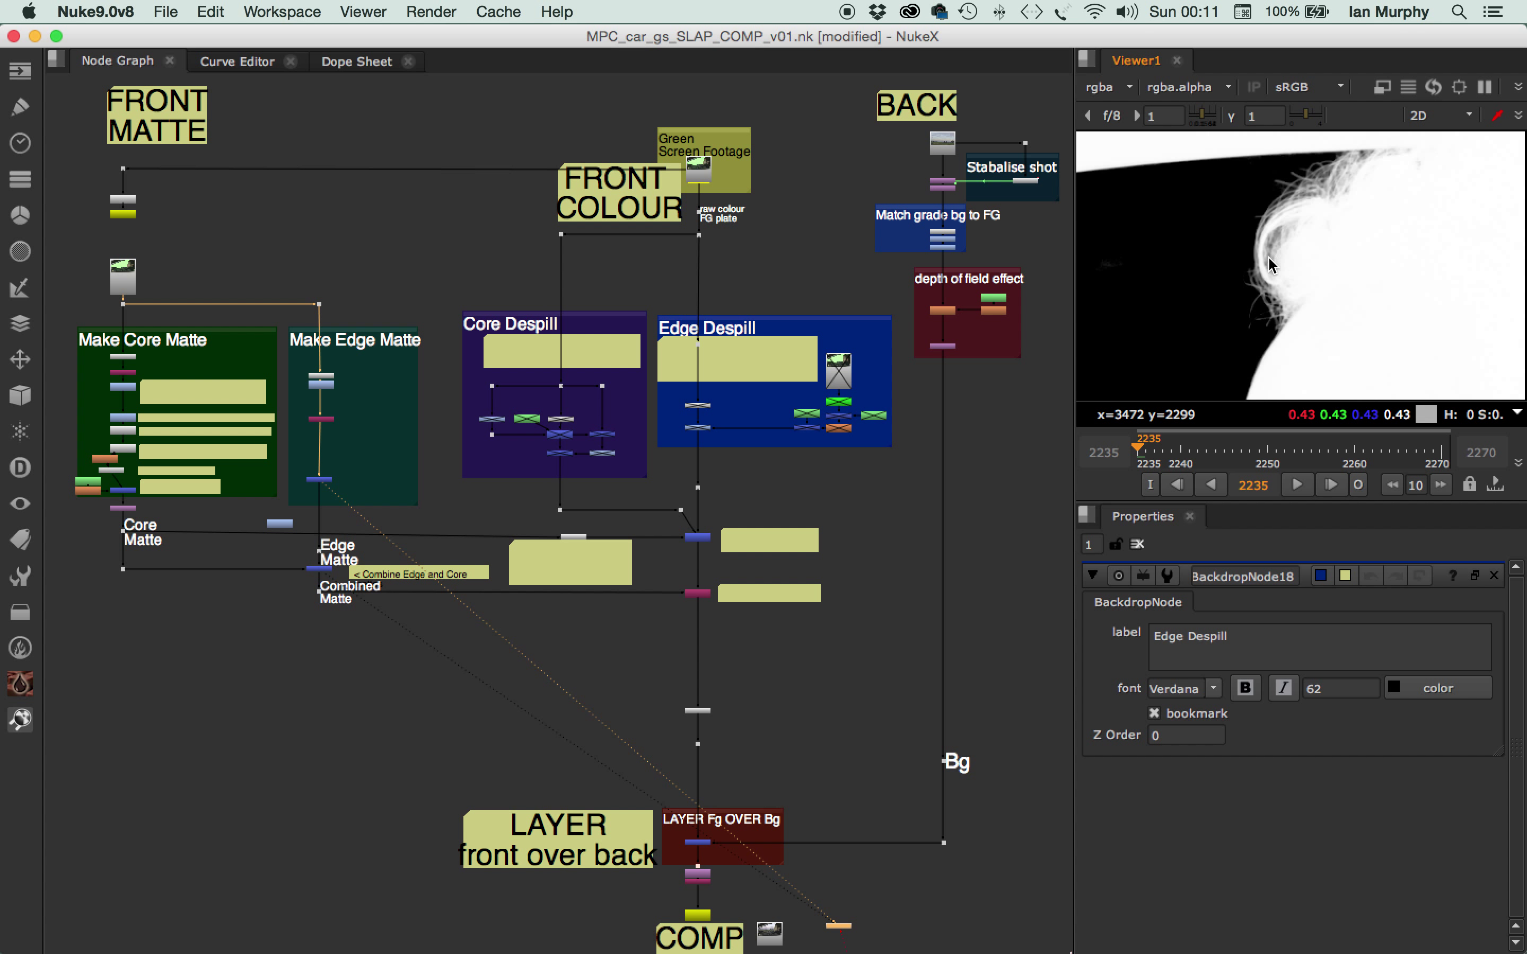
drag(1308, 116, 1294, 116)
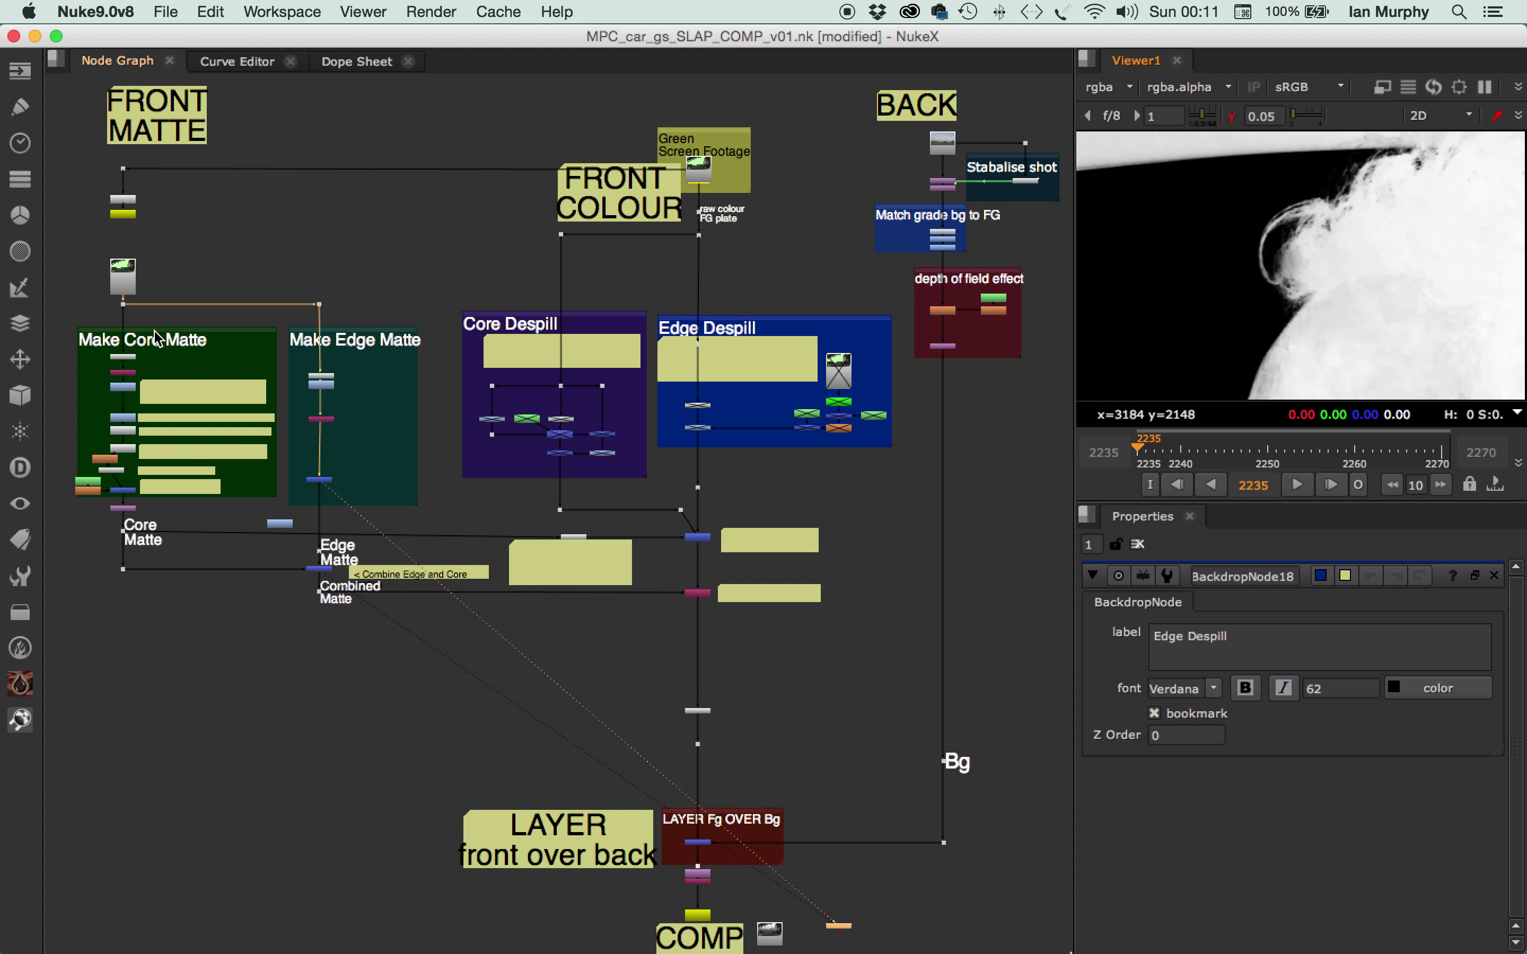
View the Core Matte node's soft solid alpha of the driver's head
click(130, 508)
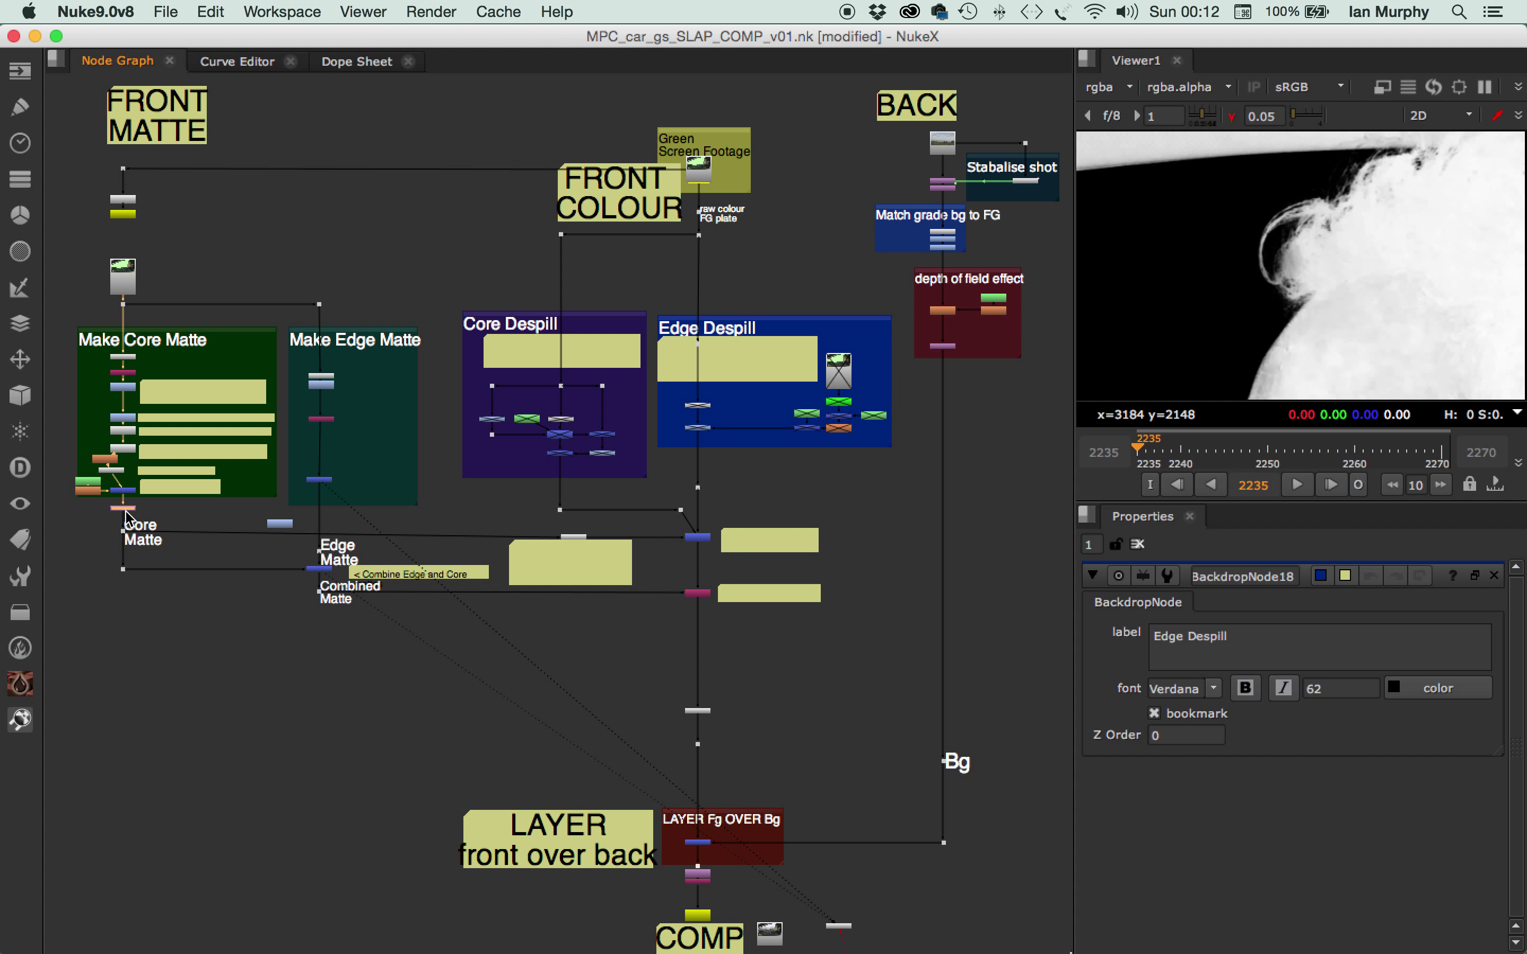
key(1)
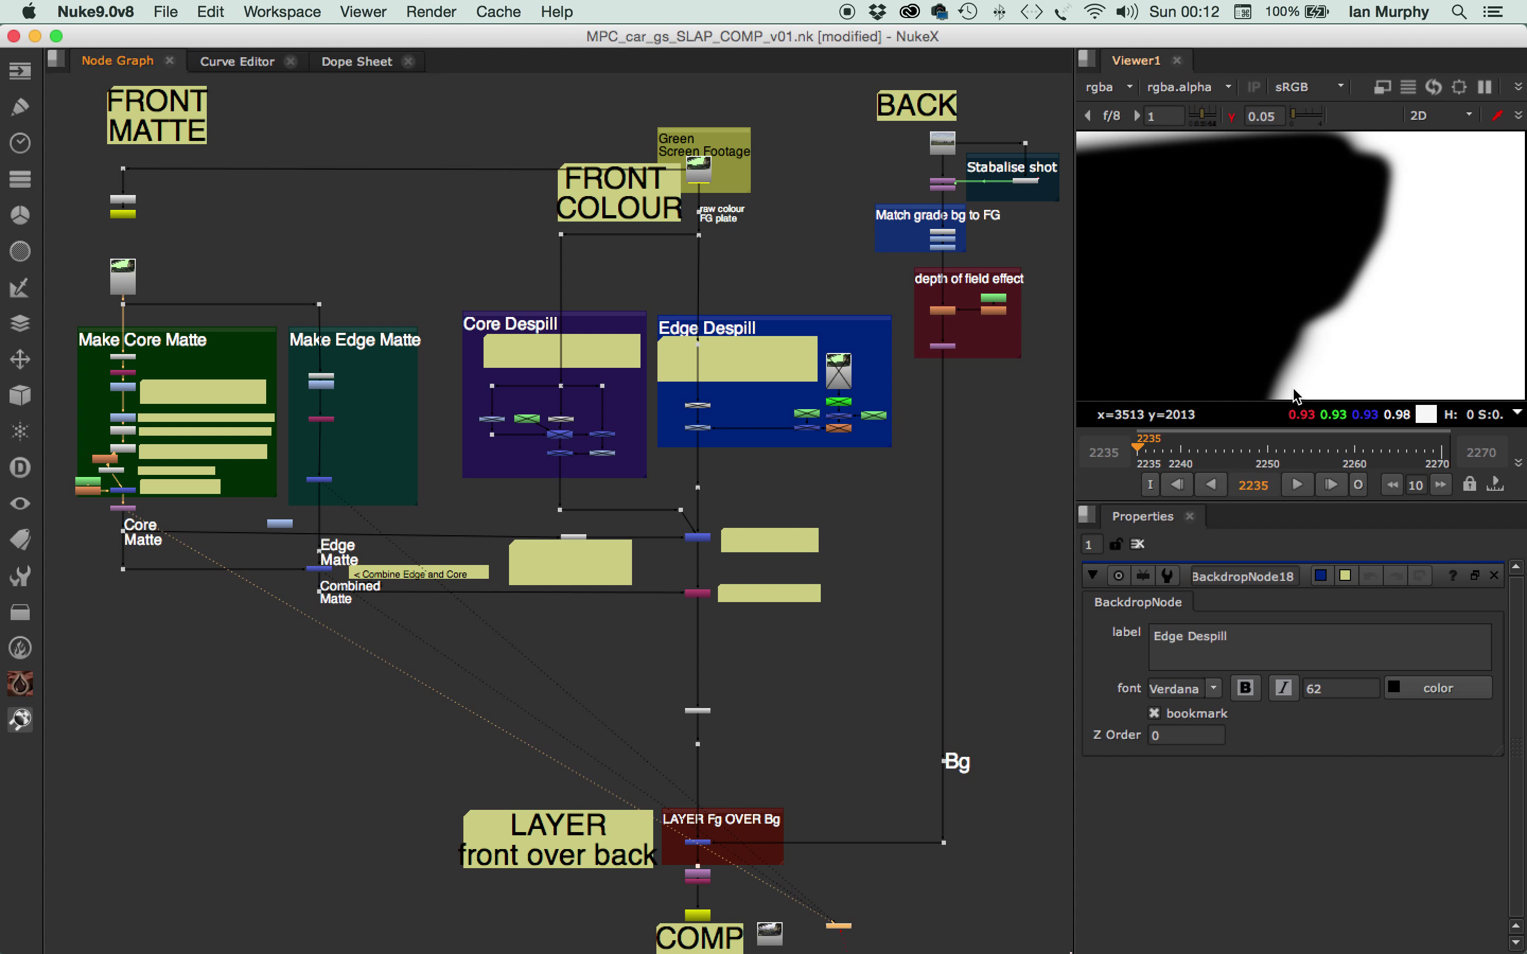
View the Combined Matte node's output in Viewer1
click(324, 580)
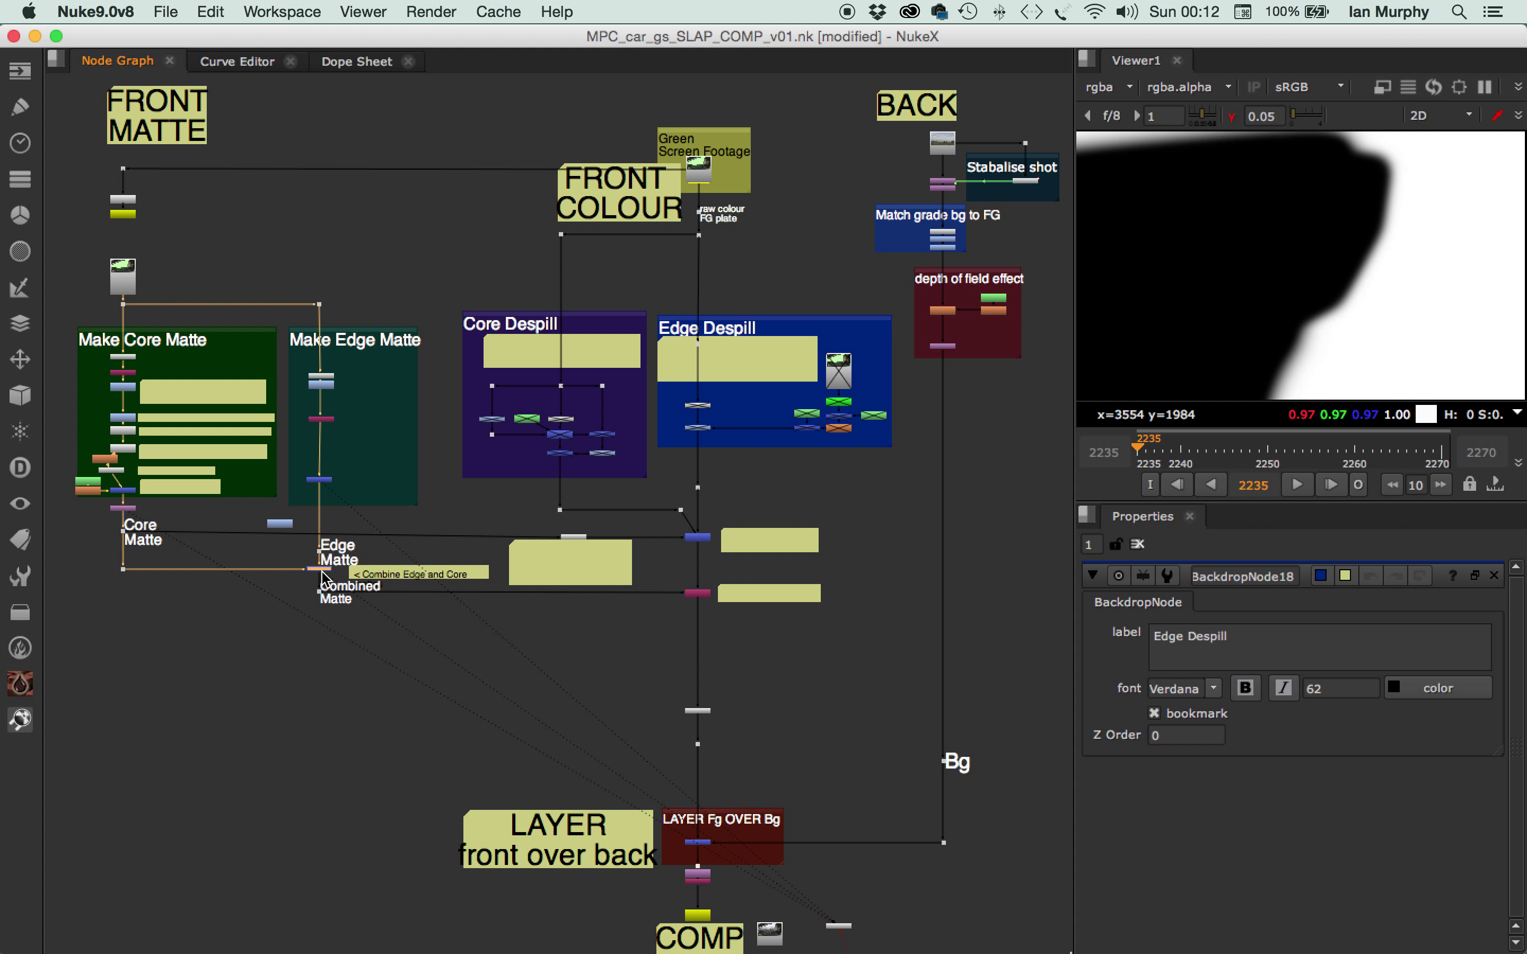
key(1)
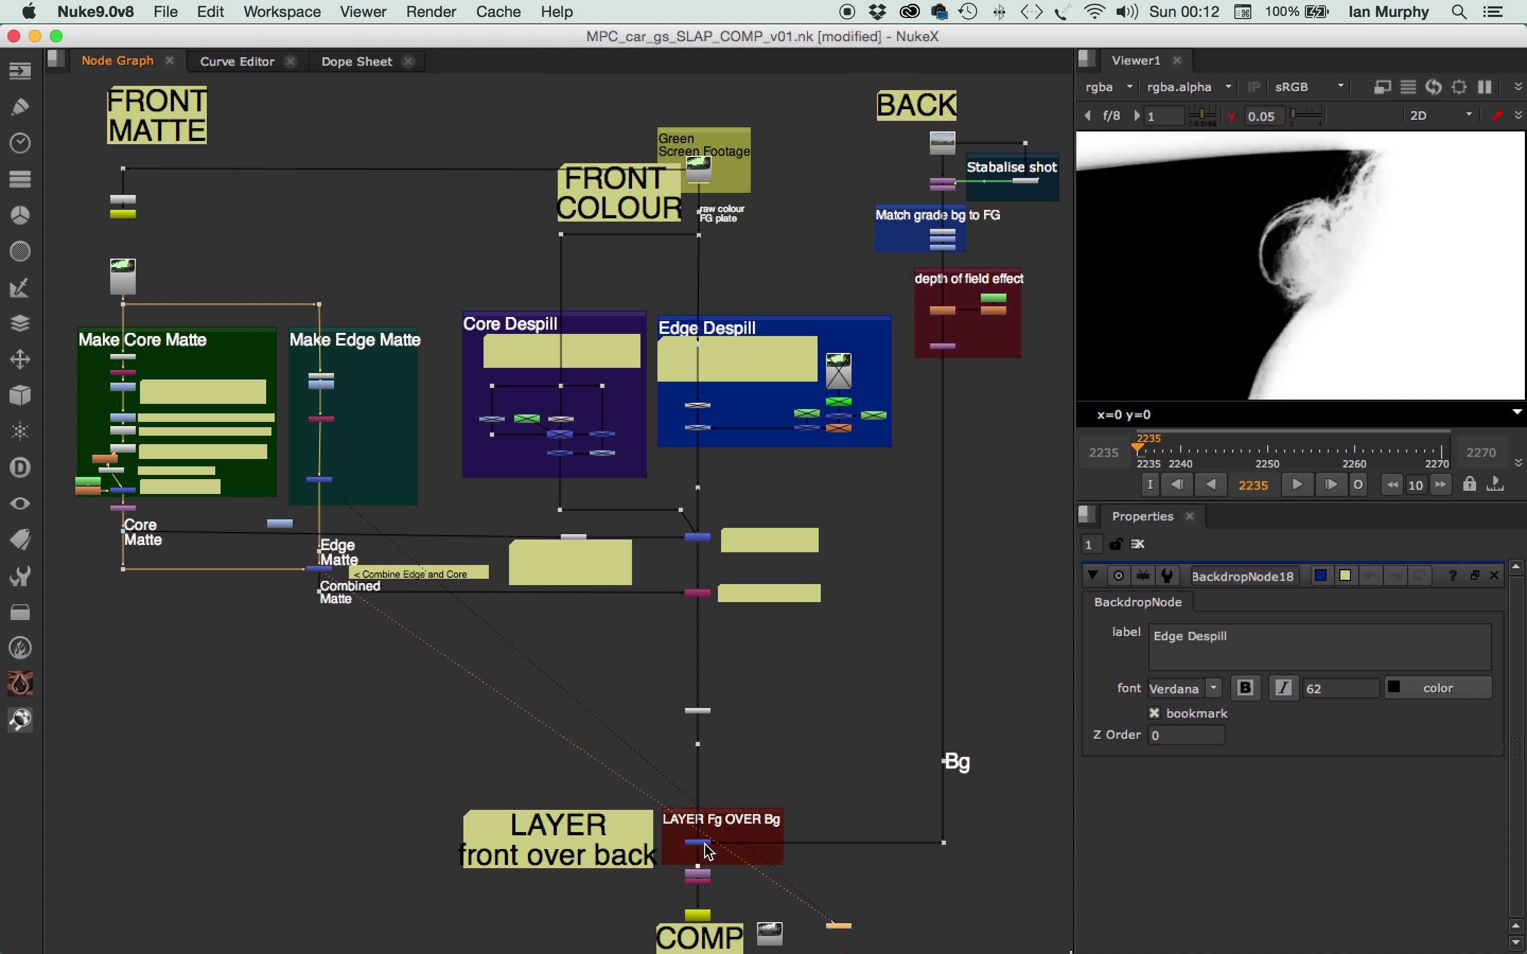
click(700, 916)
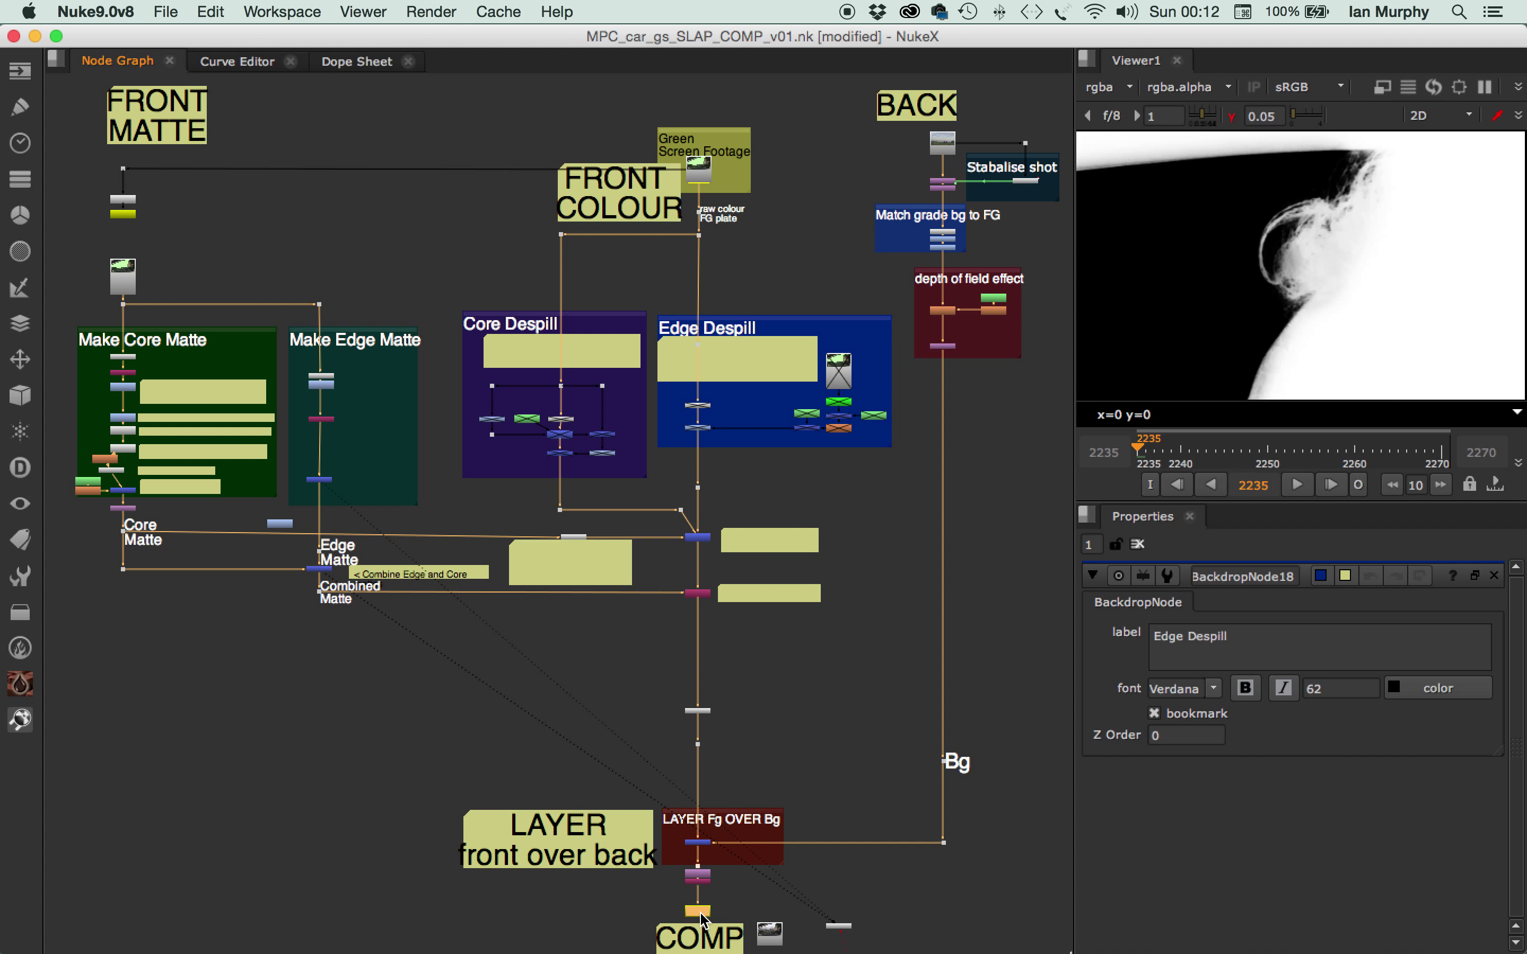